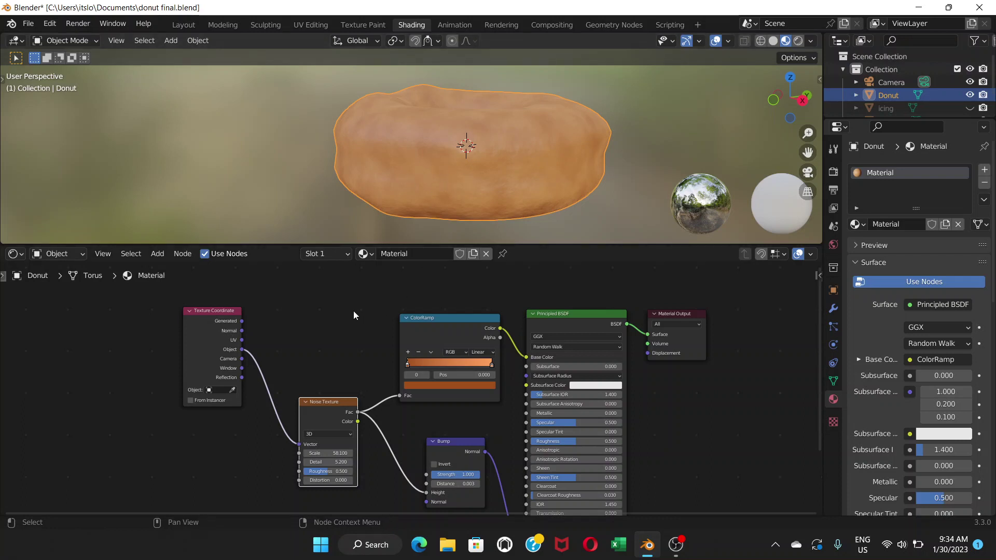
Step: Delete the ColorRamp node that feeds the Base Color in the donut's material
scroll(437, 334, "up", 1)
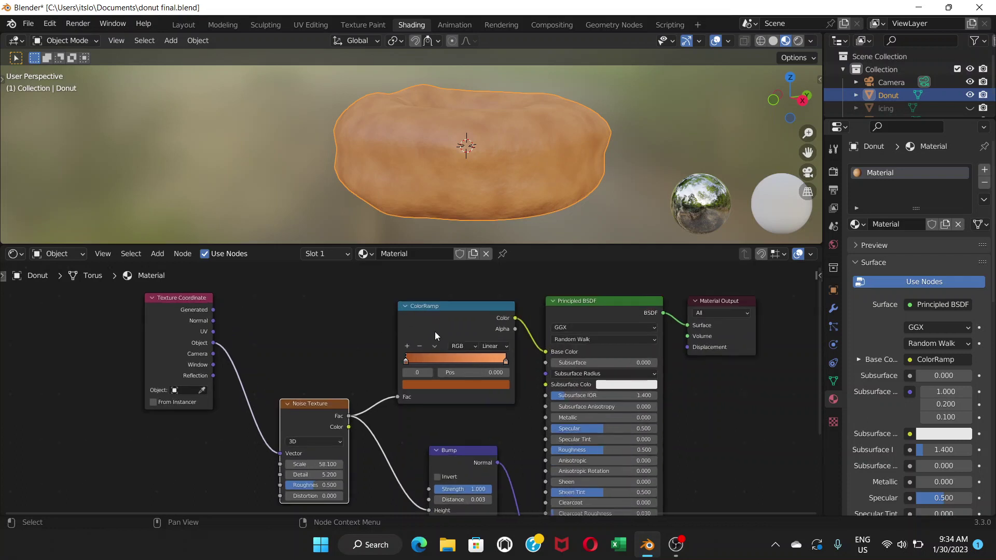
scroll(431, 327, "up", 1)
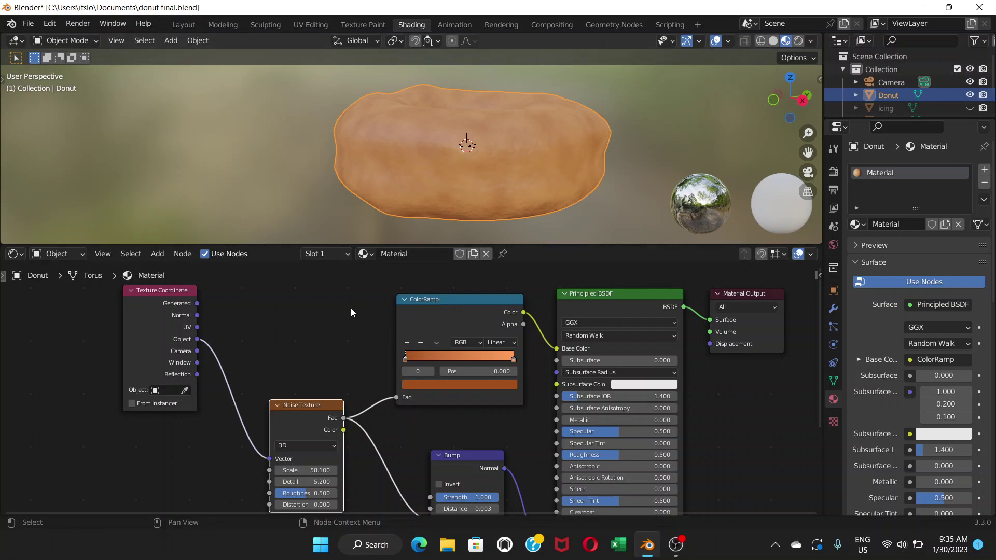
left_click(444, 300)
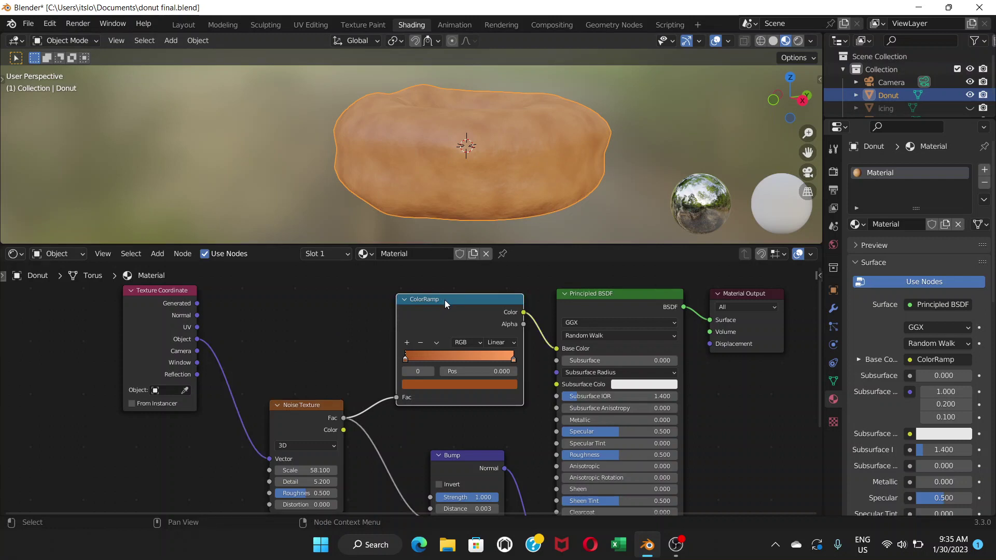
key("x")
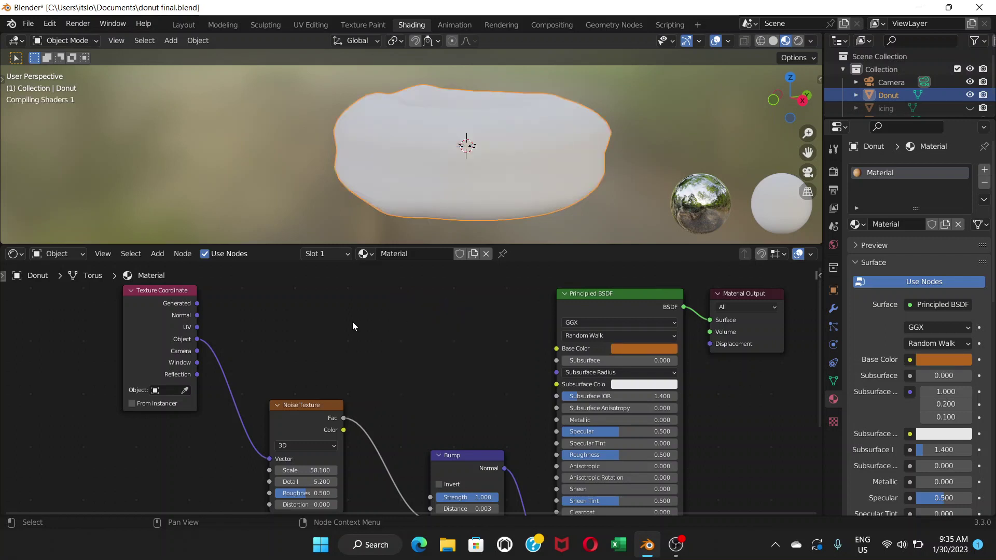
Step: Add an Image Texture node above the Noise Texture and connect its Color output to the Principled BSDF's Base Color
left_click(158, 254)
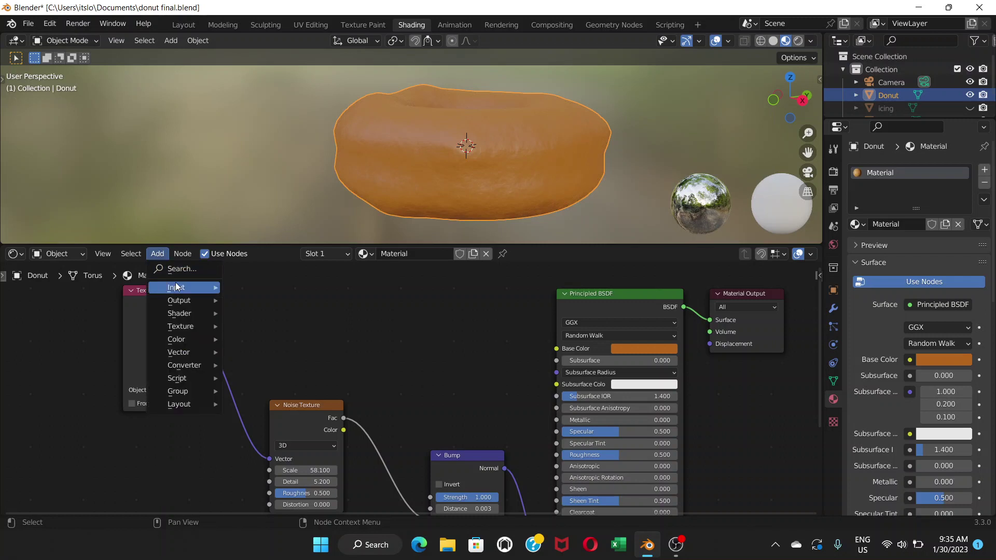
mouse_move(197, 325)
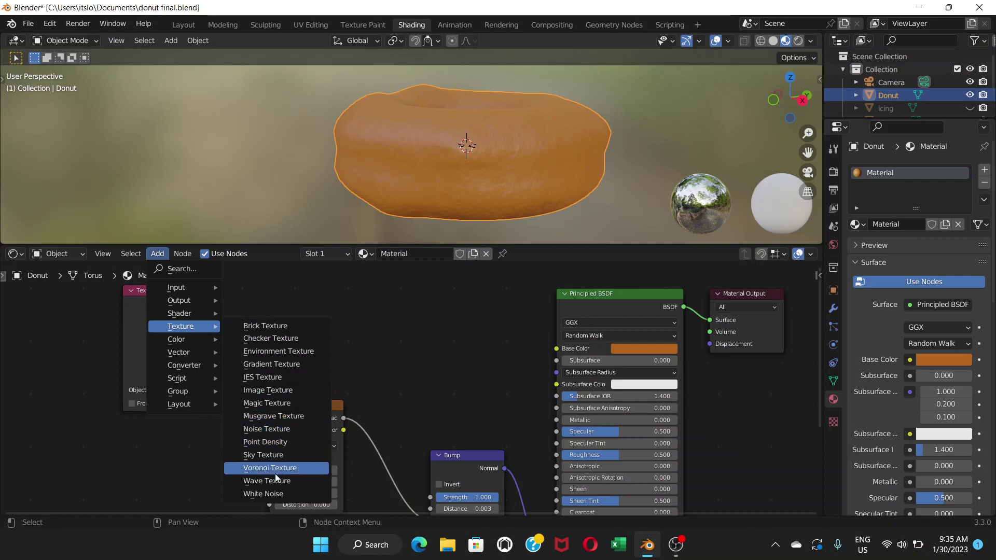
left_click(295, 391)
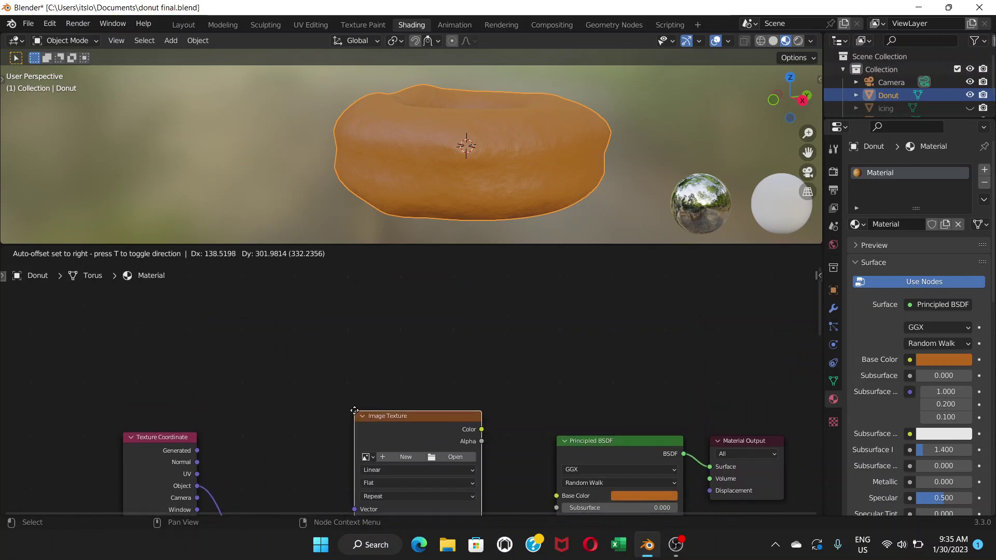
left_click(411, 384)
scroll(446, 373, "down", 5)
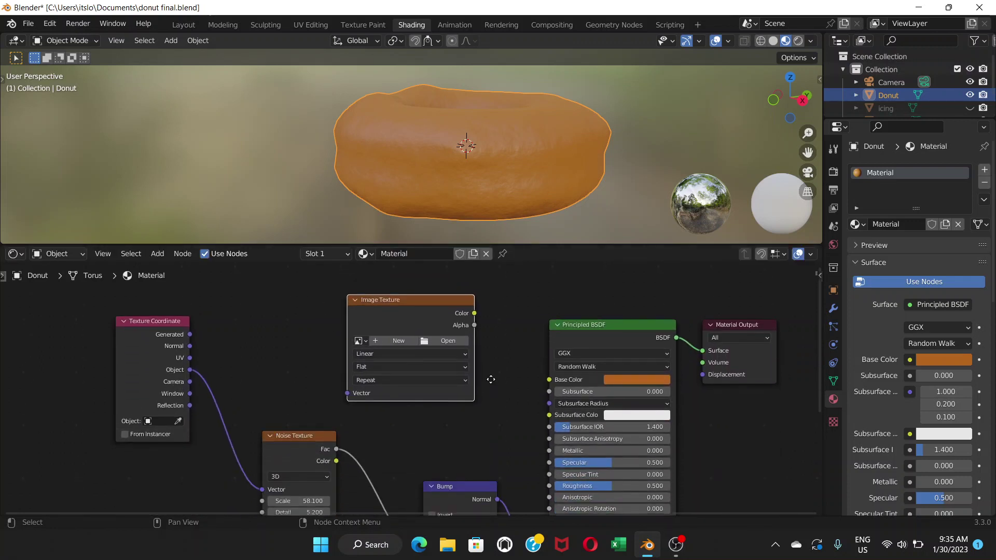
left_click_drag(412, 288, 390, 305)
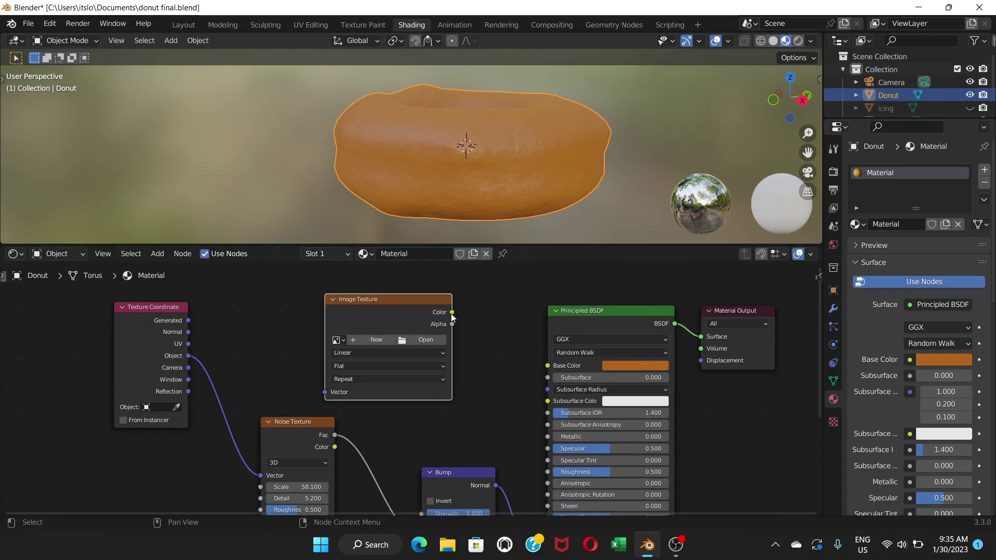
left_click_drag(453, 312, 546, 365)
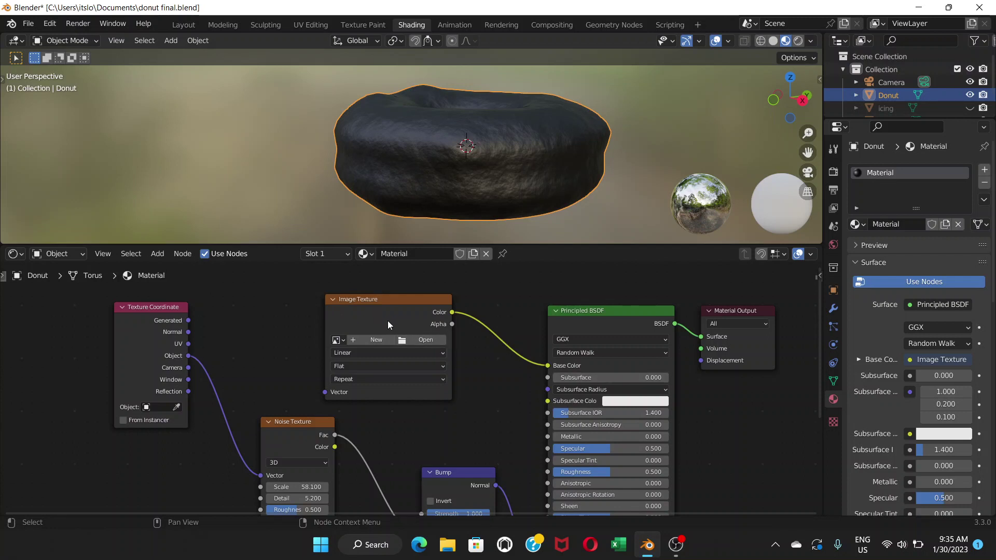
Step: Start a new image in the Image Texture node, named "donut color", with a width and height of 512 px
left_click(337, 341)
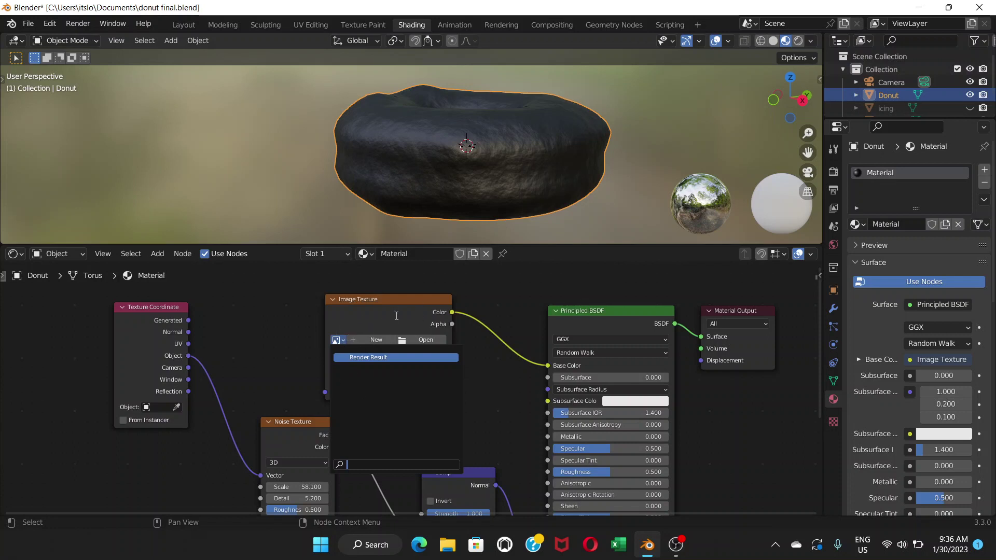
left_click(350, 315)
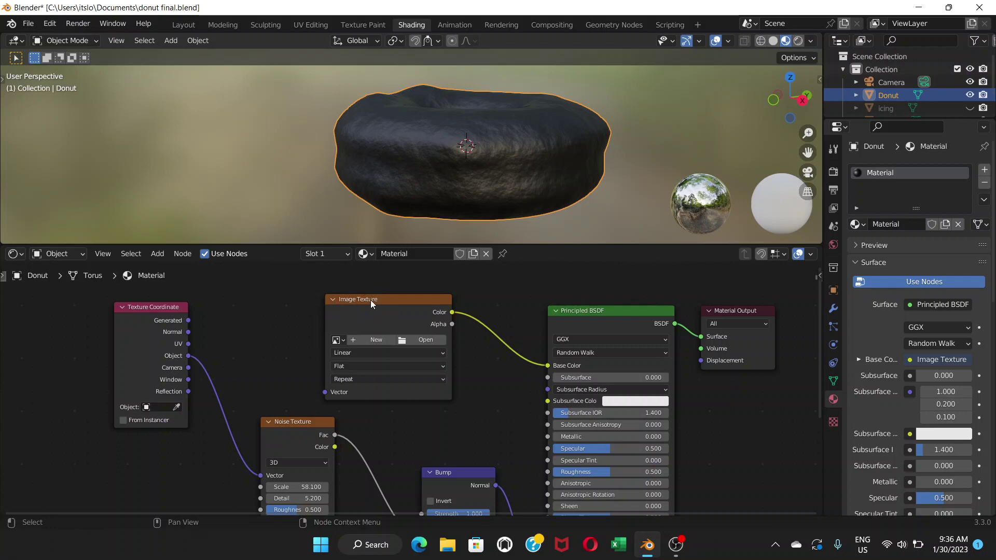
left_click(370, 341)
left_click(396, 360)
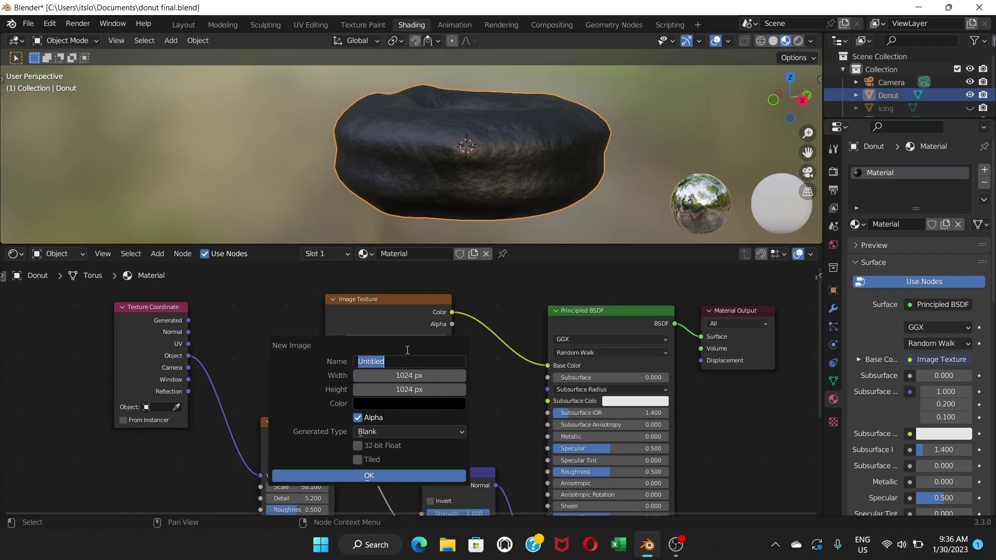
type("donut color")
left_click(412, 377)
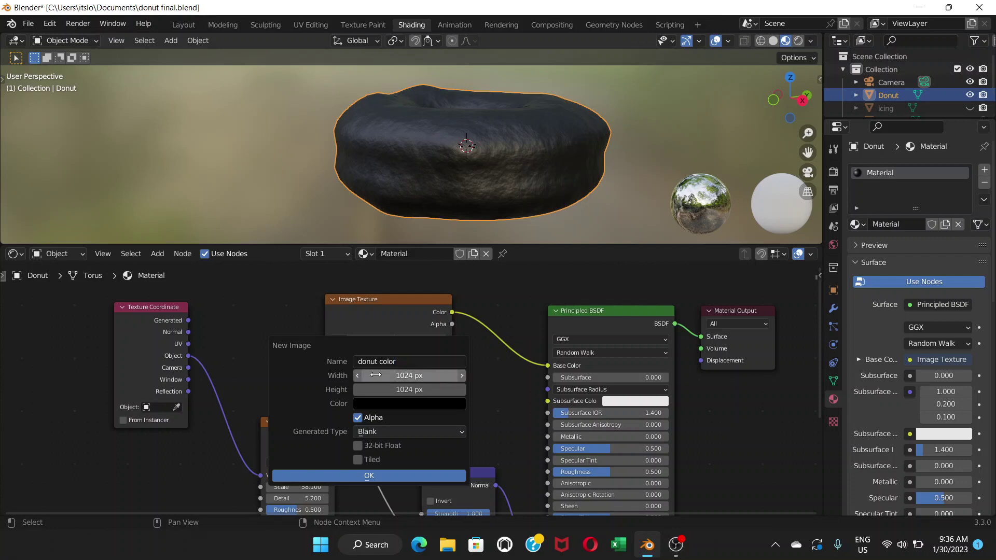
left_click_drag(414, 375, 307, 366)
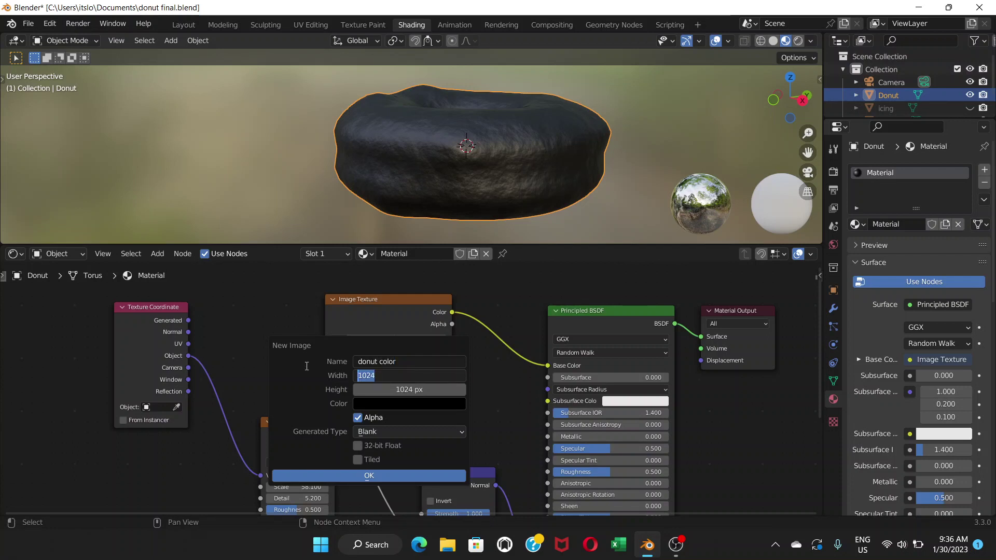
type("512")
key("Tab")
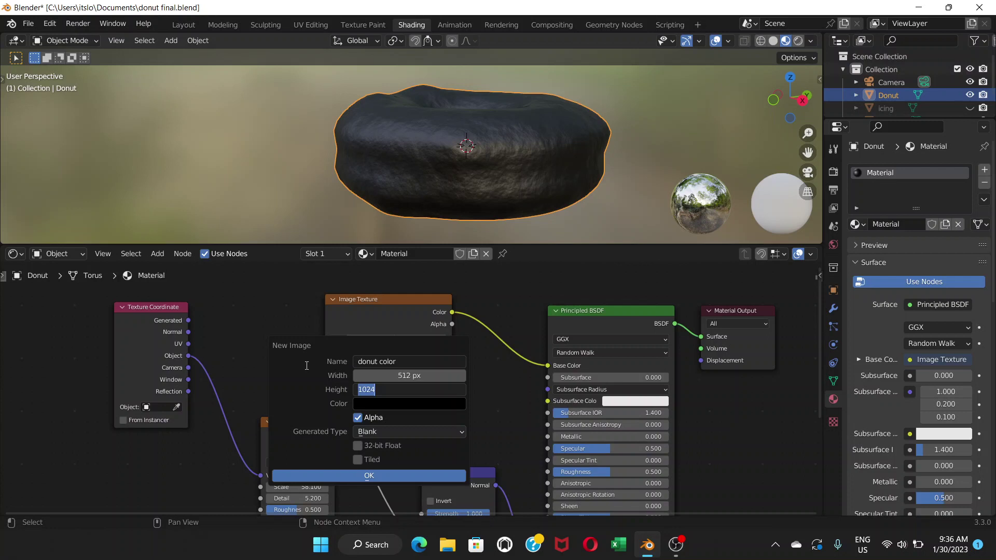
type("512")
key("Return")
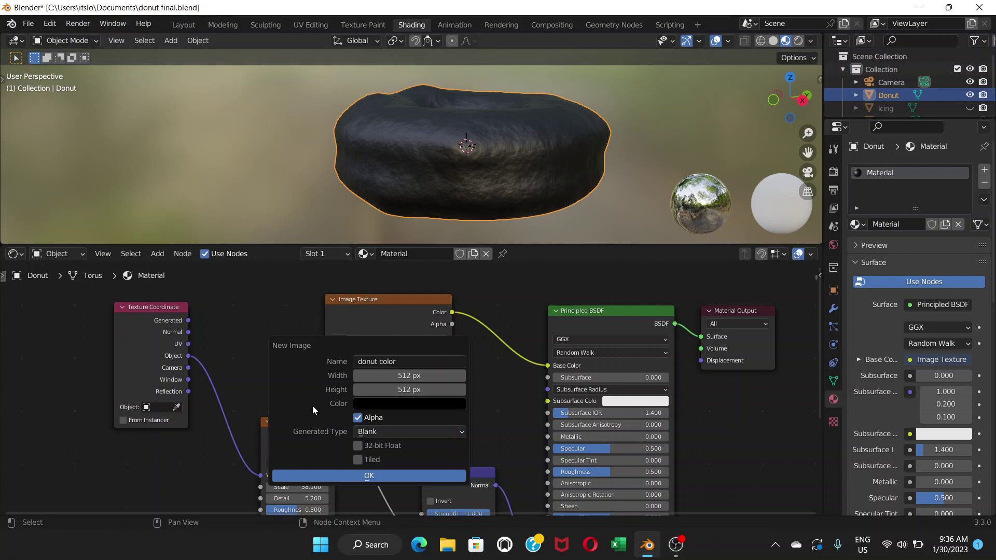
Step: Give the new image an orange-brown fill with a brightness value of about 0.747 and create it
left_click(382, 406)
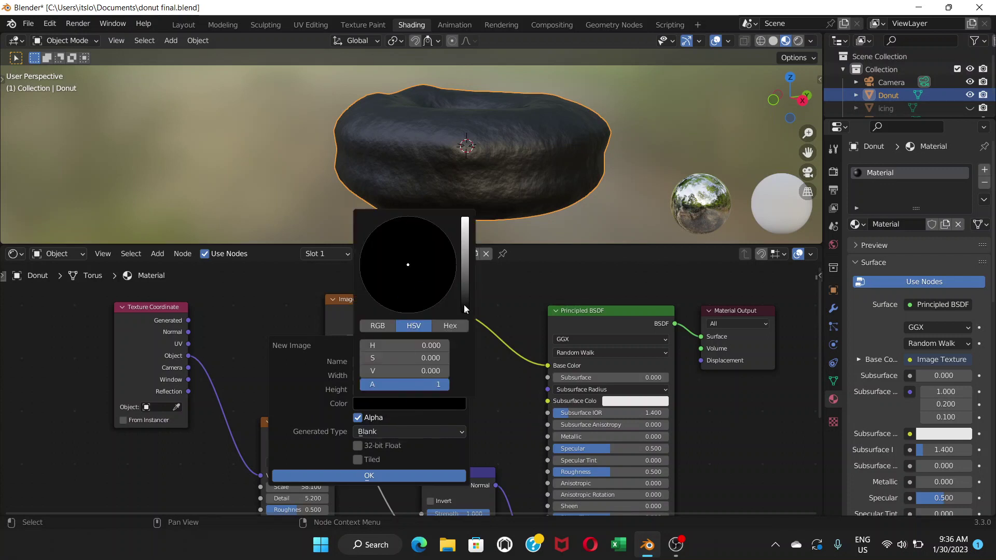
left_click_drag(463, 306, 465, 240)
left_click(393, 299)
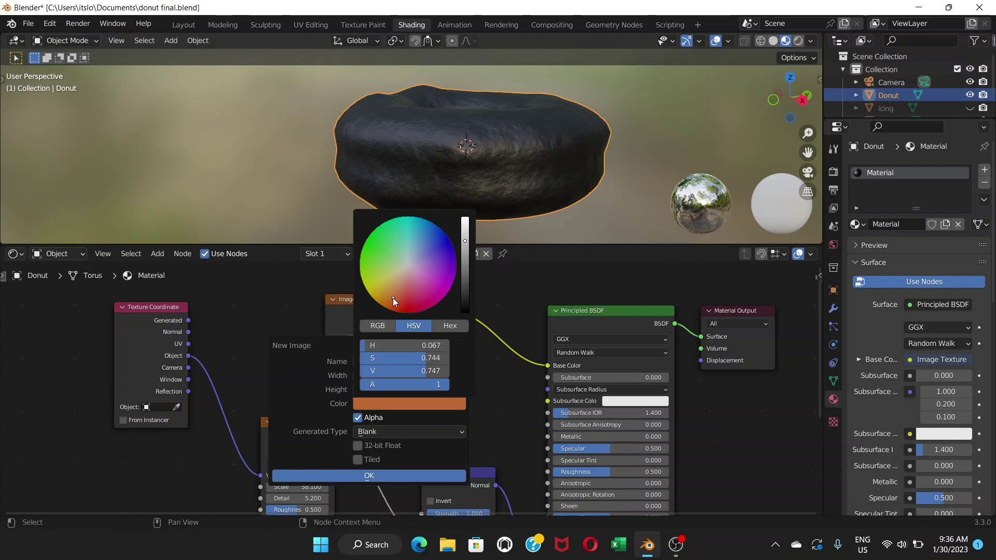
left_click_drag(393, 298, 391, 292)
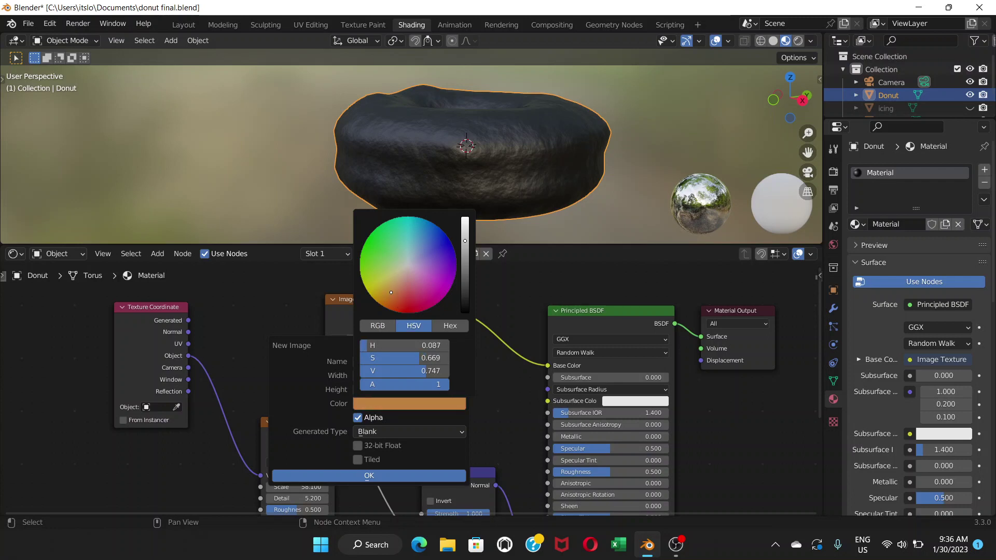
left_click(393, 295)
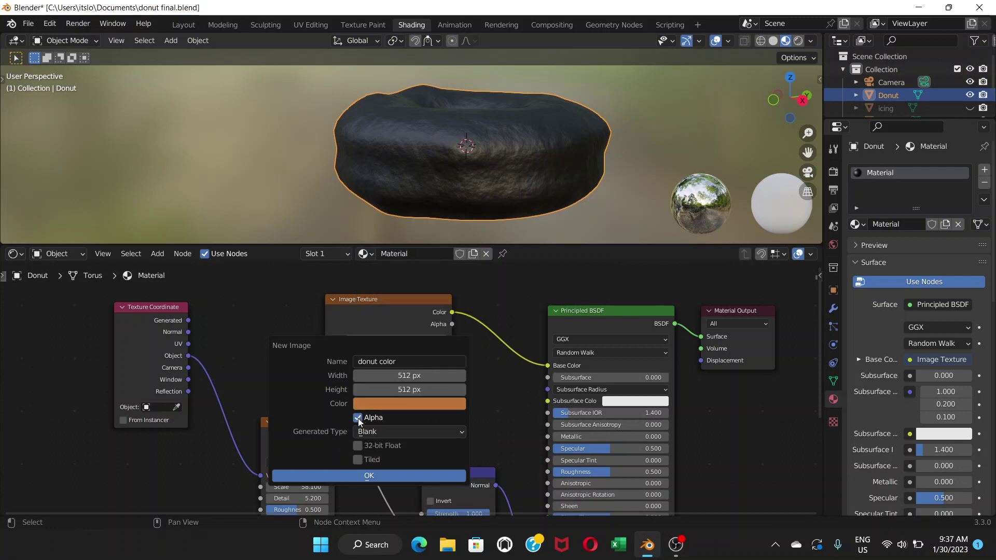
left_click(370, 475)
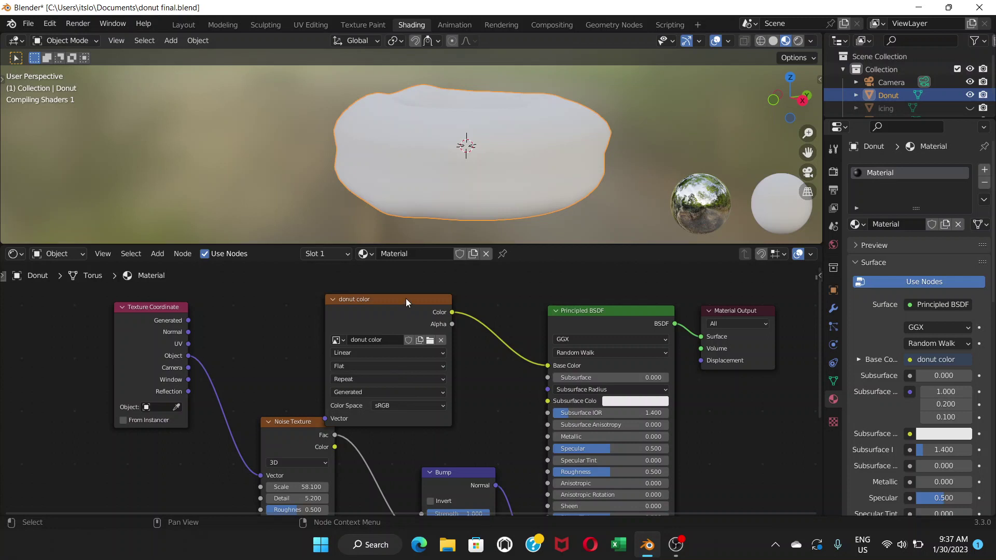
Step: Reposition the donut color image node between the Texture Coordinate and Principled BSDF nodes, clear of the Noise Texture
left_click_drag(424, 294, 429, 266)
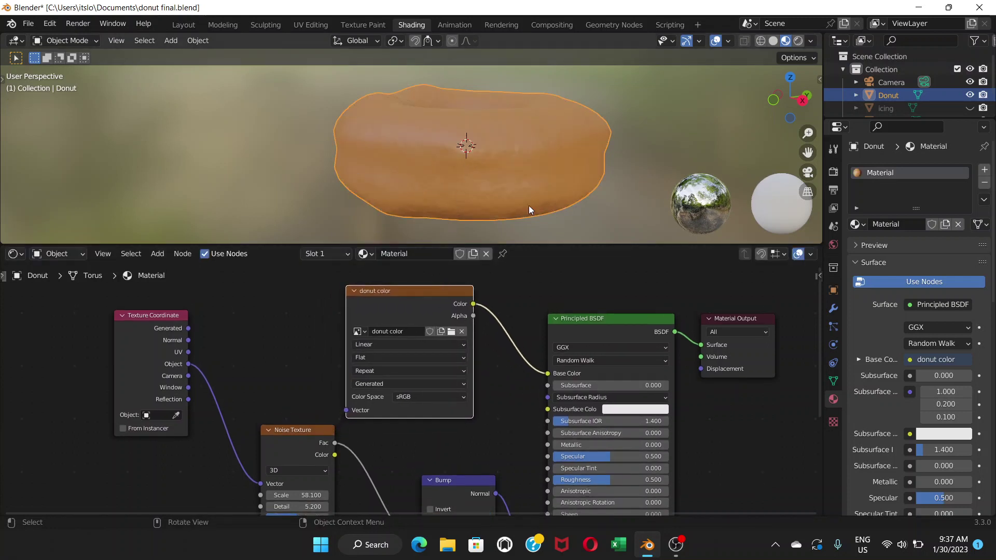
left_click_drag(437, 291, 437, 300)
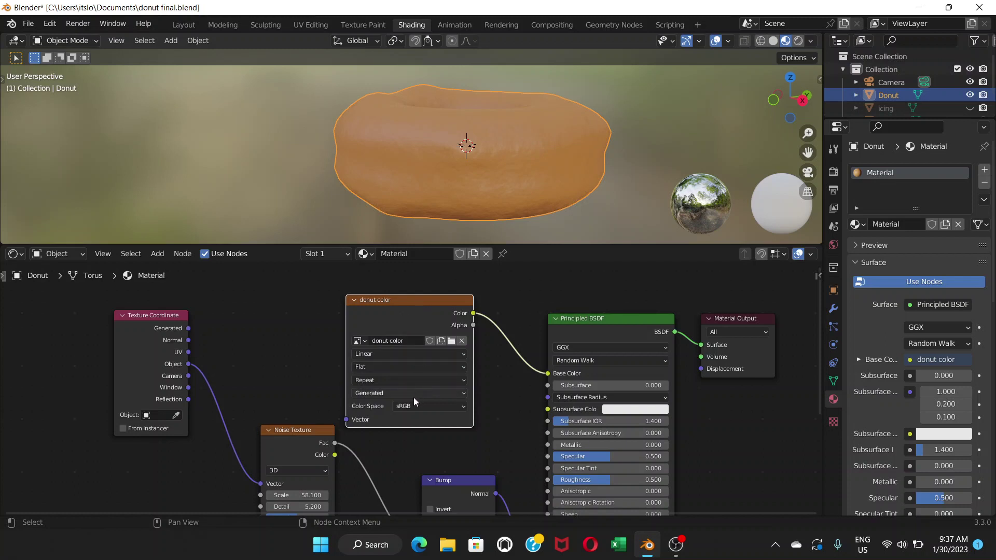
mouse_move(422, 300)
left_mouse_down()
mouse_move(434, 300)
mouse_move(402, 307)
left_mouse_up()
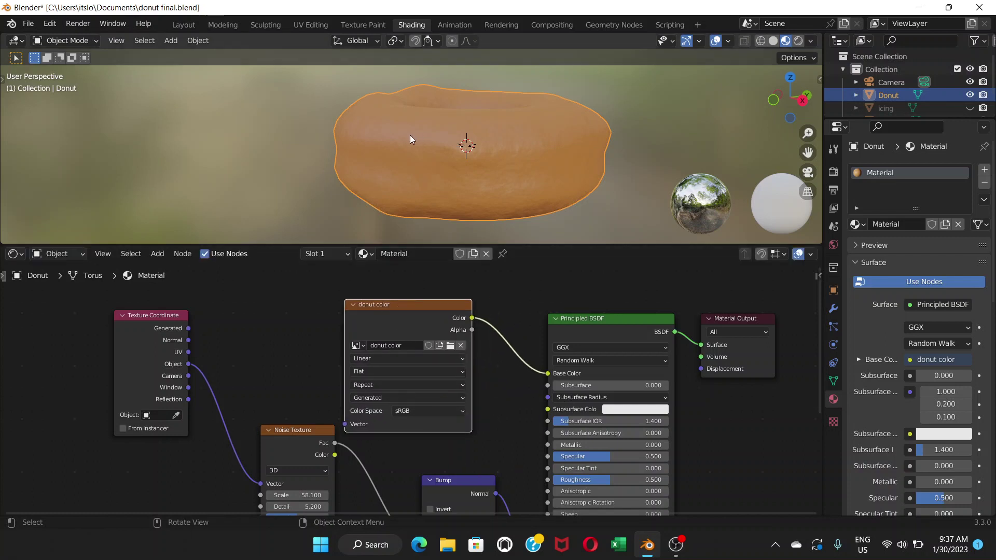
Step: Switch to the Texture Paint workspace and bring the donut up close in the 3D view for painting
left_click(366, 25)
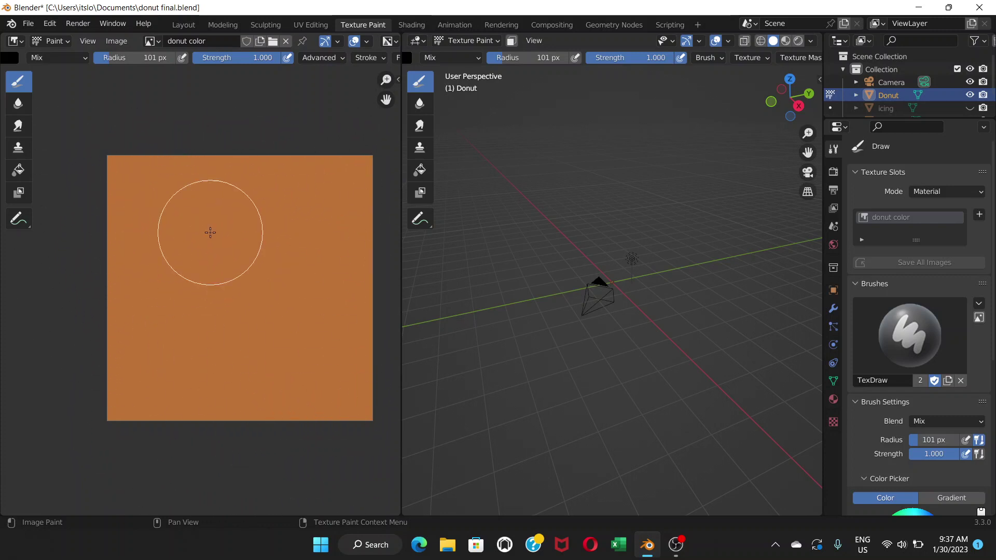
scroll(633, 297, "up", 5)
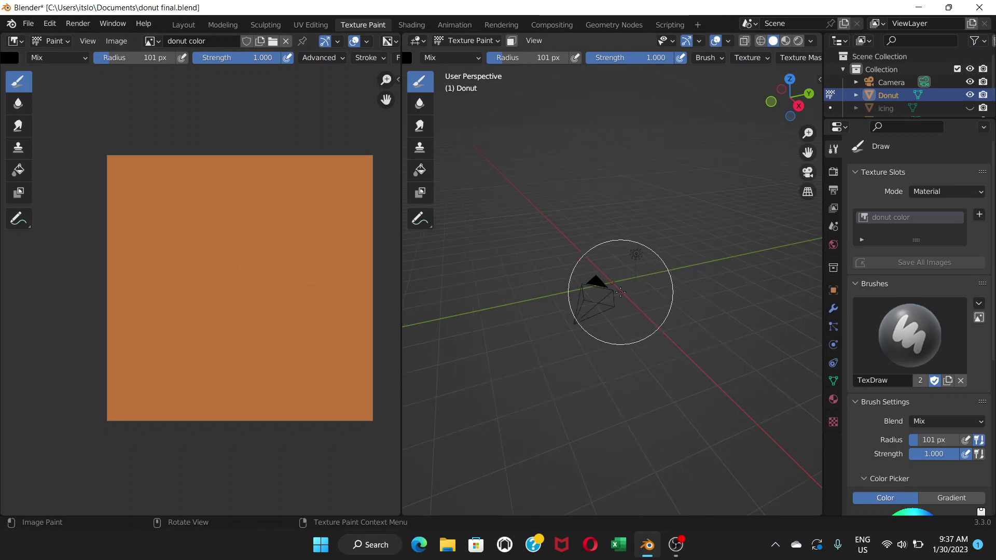
scroll(605, 284, "up", 8)
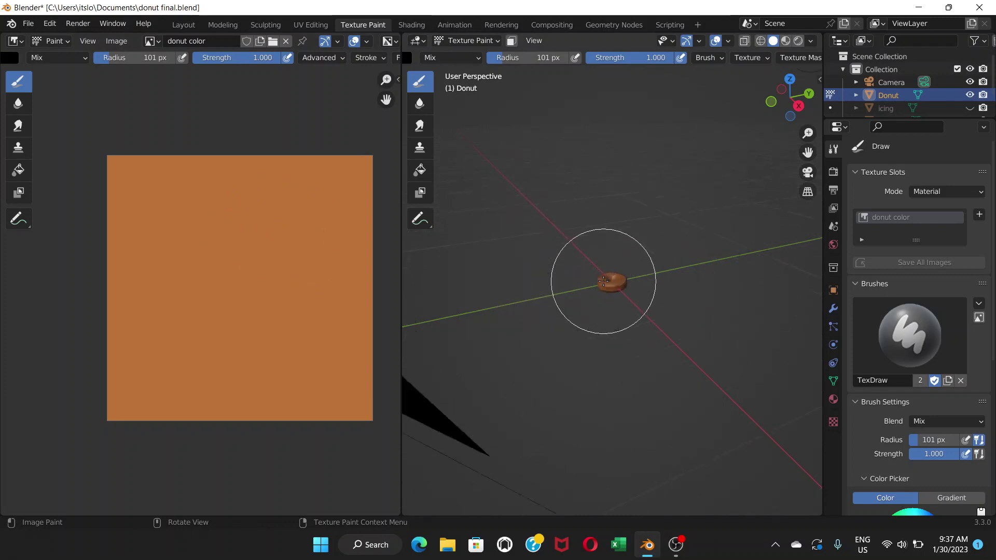
middle_click_drag(608, 291, 603, 284)
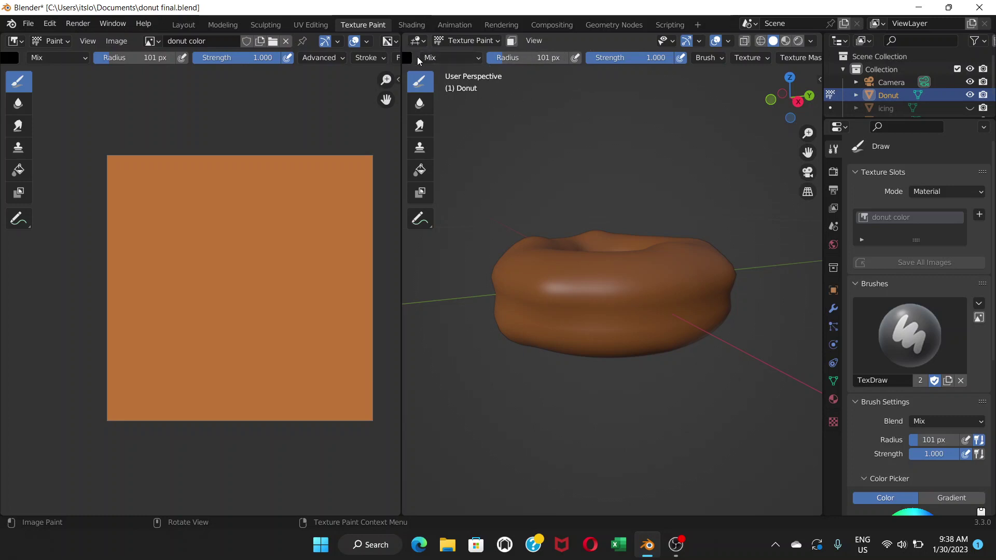
scroll(597, 57, "left", 4)
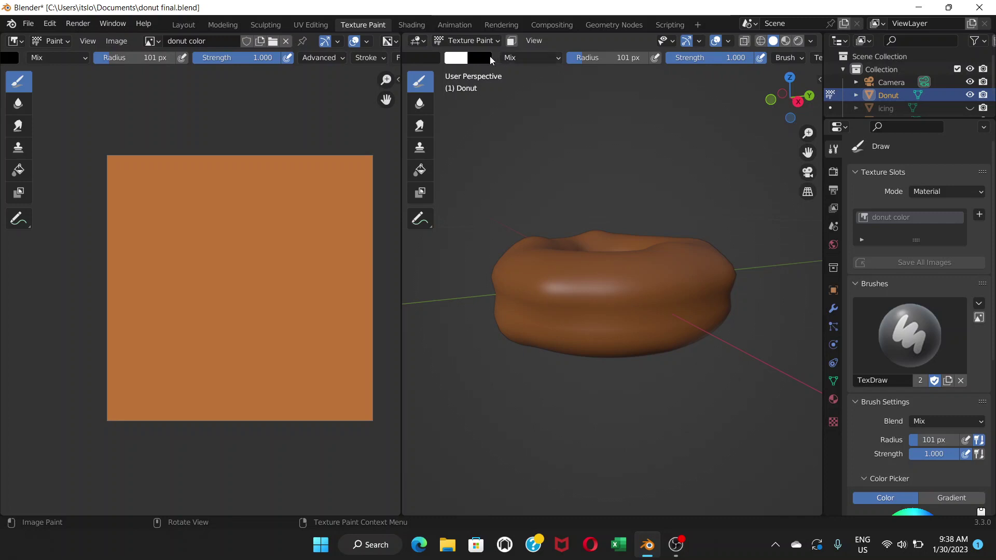
scroll(497, 56, "right", 2)
scroll(497, 56, "left", 5)
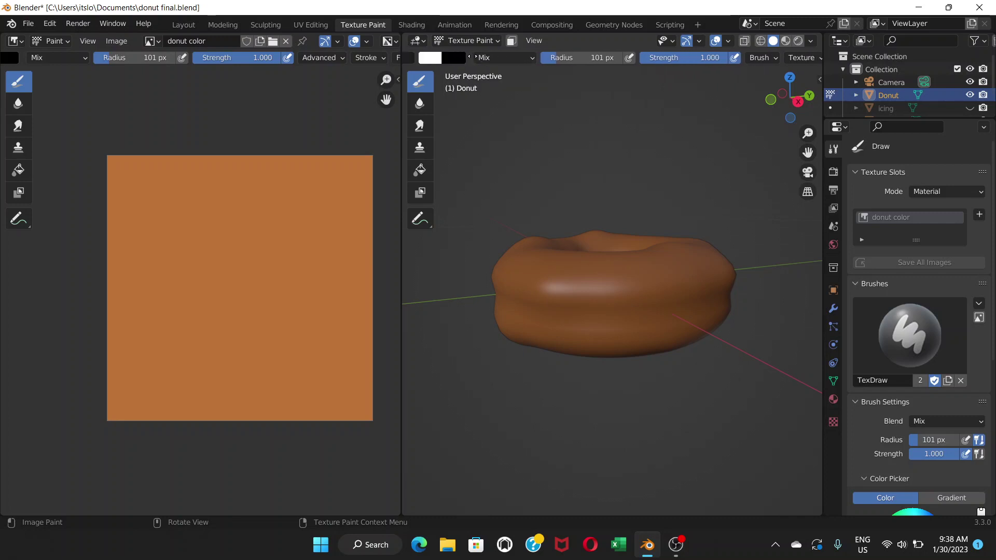
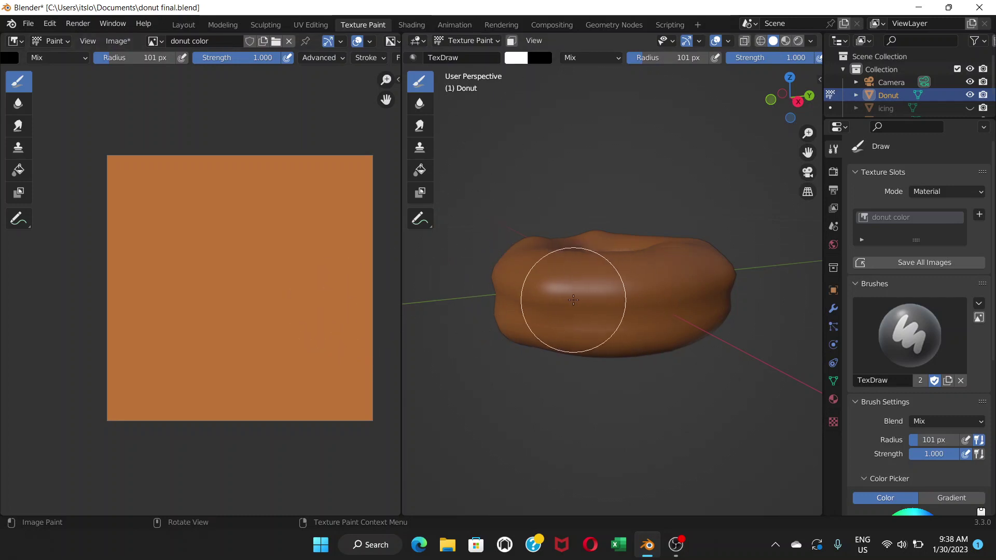
Step: Try a brush stroke across the front of the donut and undo it
left_click_drag(573, 300, 636, 298)
key("ctrl+z")
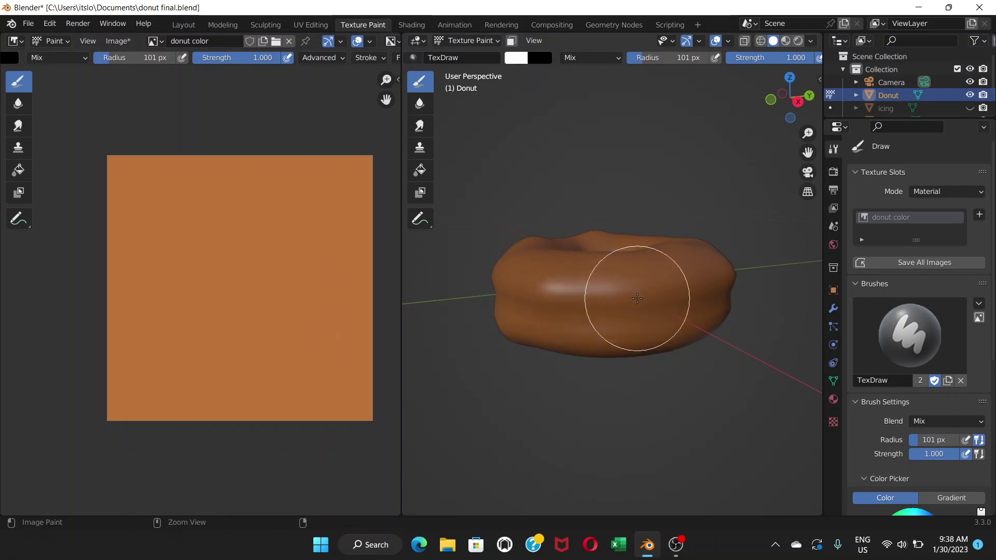
left_click(516, 58)
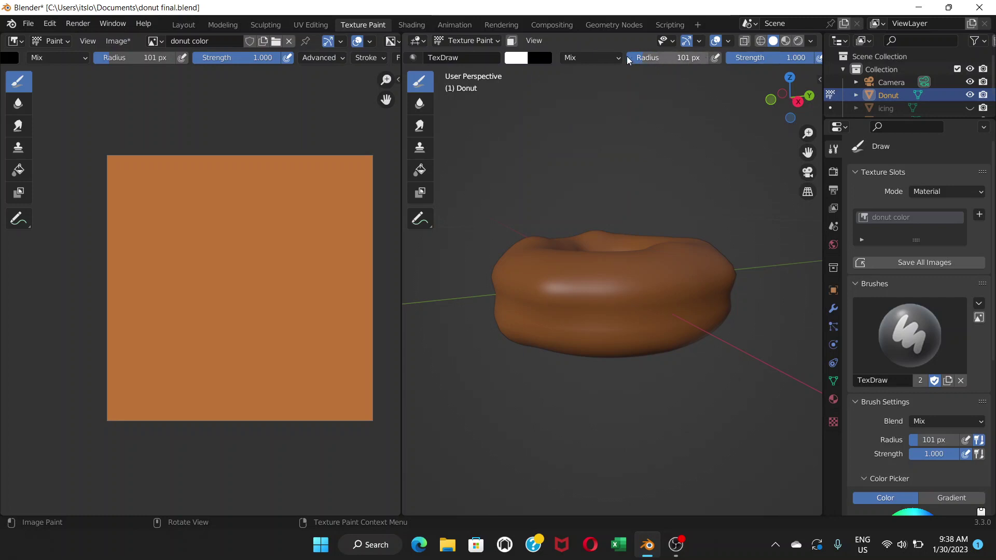
scroll(628, 60, "right", 4)
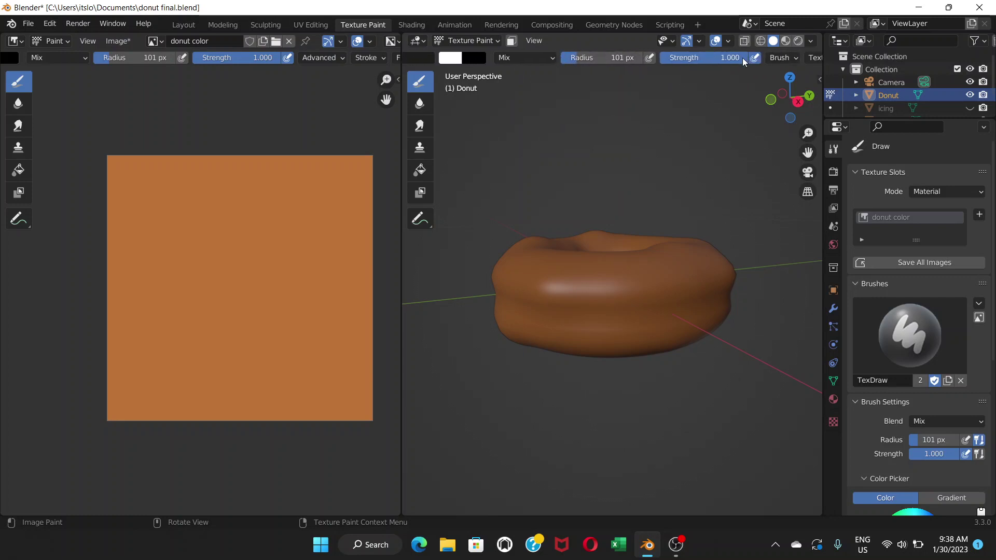
Step: Lower the brush strength to 0.203, try a stroke across the front of the donut and undo it
left_click_drag(742, 58, 679, 57)
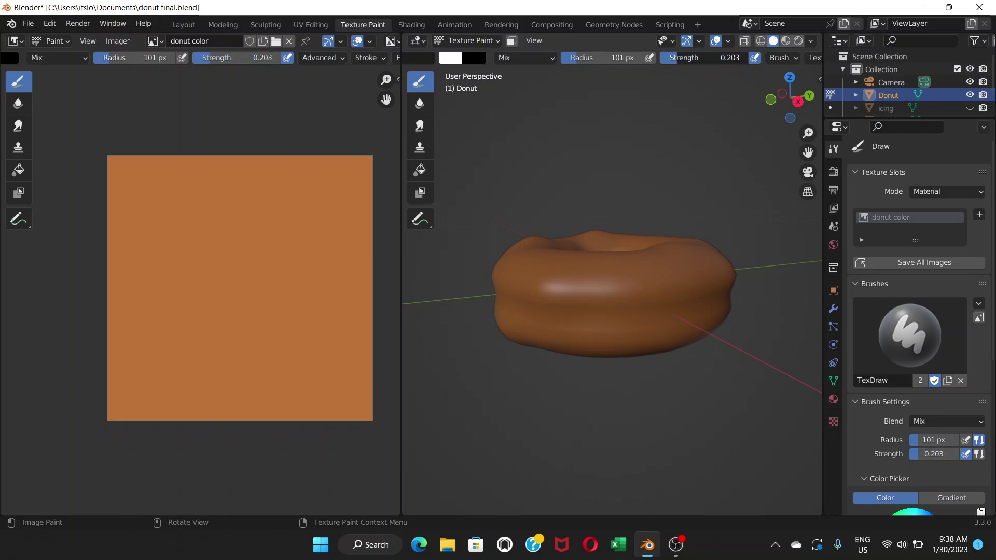
mouse_move(567, 311)
left_mouse_down()
mouse_move(626, 306)
mouse_move(680, 251)
left_mouse_up()
key("ctrl+z")
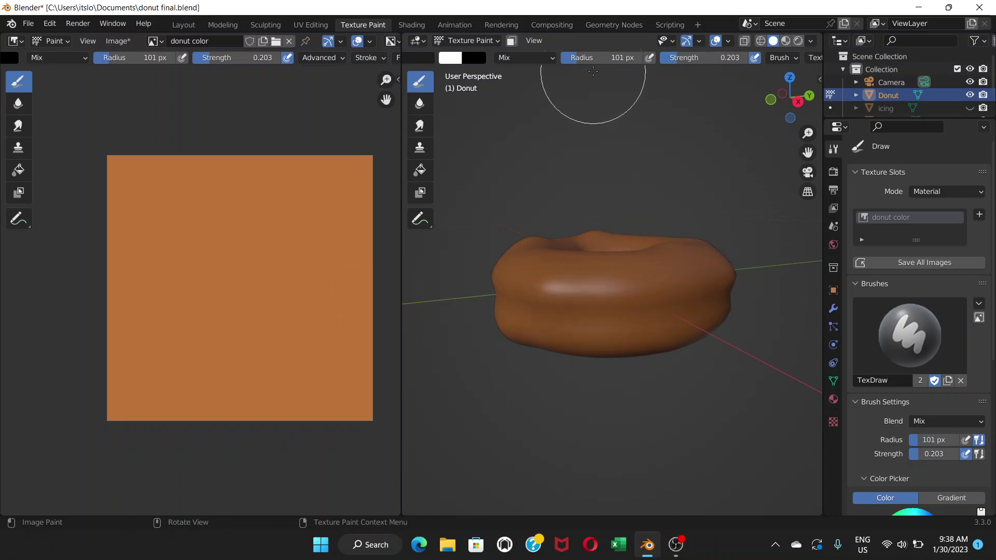
Step: Reduce the brush radius to 42 px, try a short stroke on the donut's side and undo it
left_click_drag(574, 57, 544, 57)
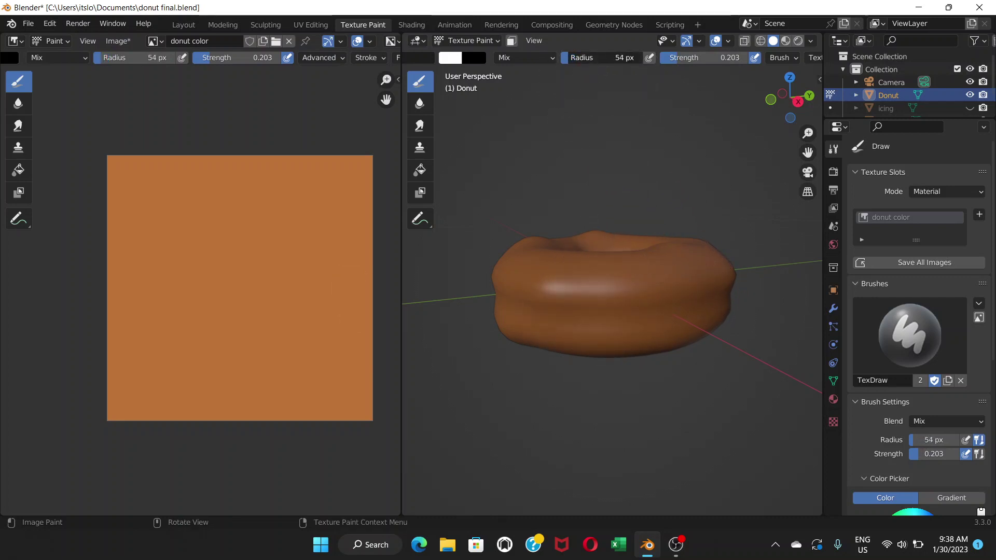
left_click_drag(635, 306, 673, 306)
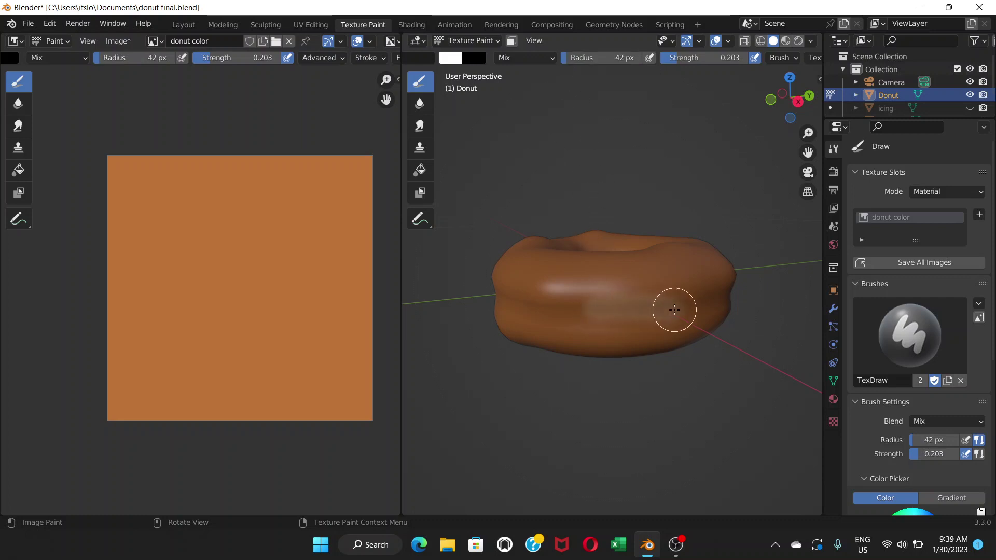
key("ctrl+z")
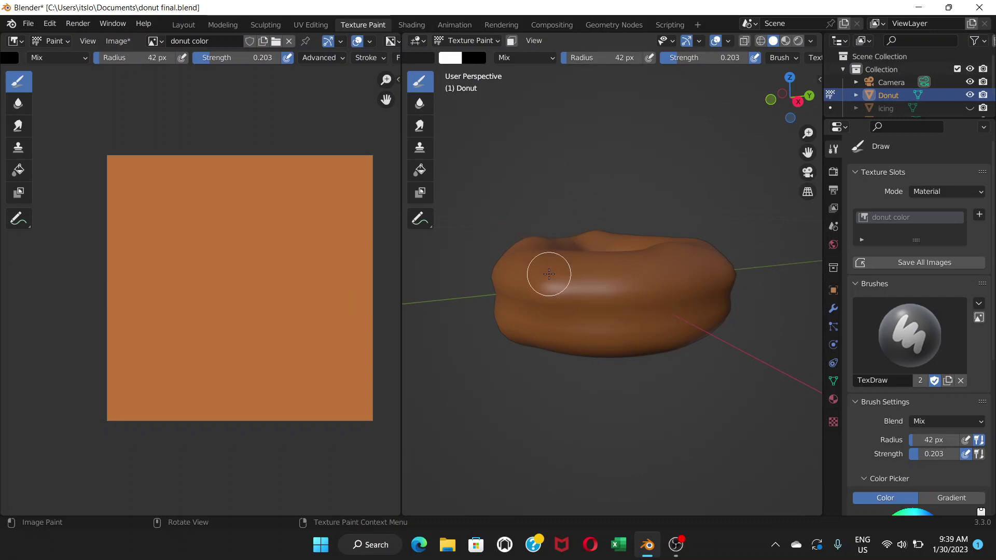
Step: Set the brush strength to 0.128 and paint a white stroke along the crease around the donut's side
middle_click_drag(546, 276, 547, 258)
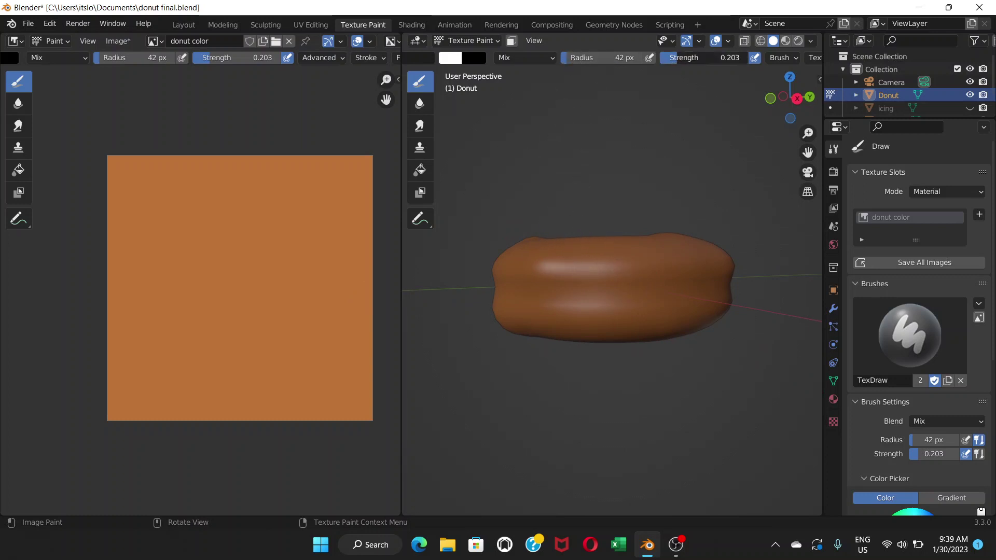
left_click_drag(705, 57, 695, 57)
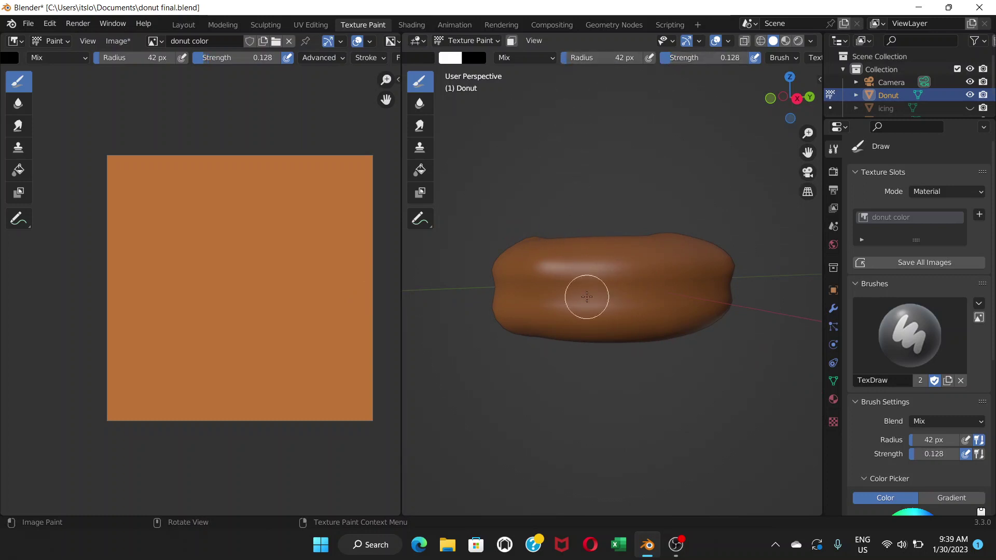
left_click_drag(682, 288, 718, 284)
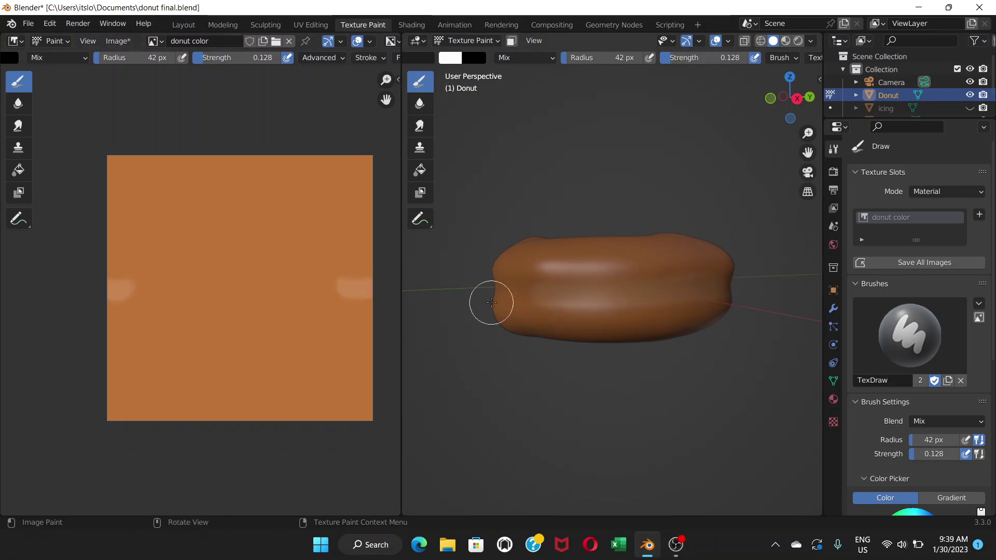
Step: Try extending the pale band on the donut and straight across the flat image, and undo both strokes
left_click_drag(546, 296, 494, 294)
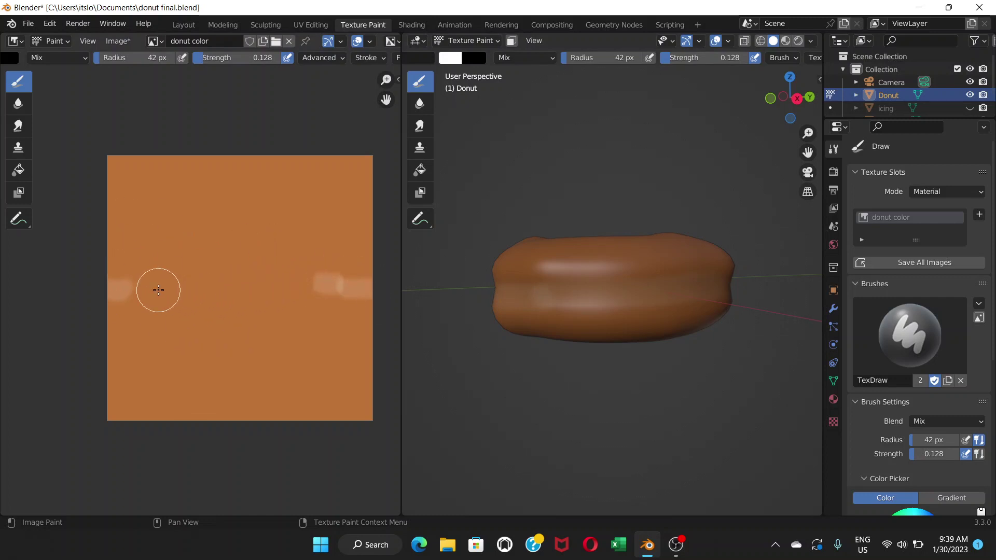
left_click_drag(132, 289, 313, 291)
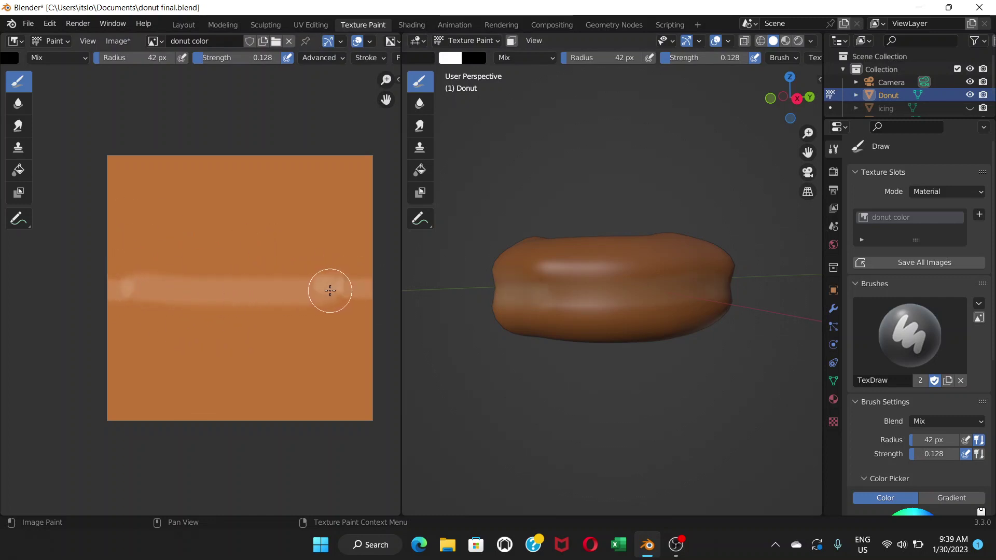
key("ctrl+z")
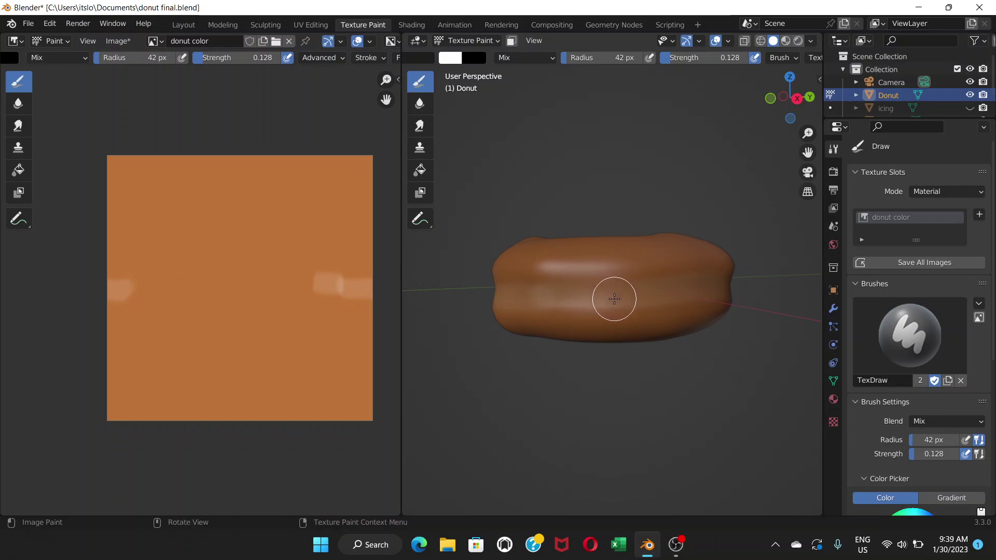
key("ctrl+z")
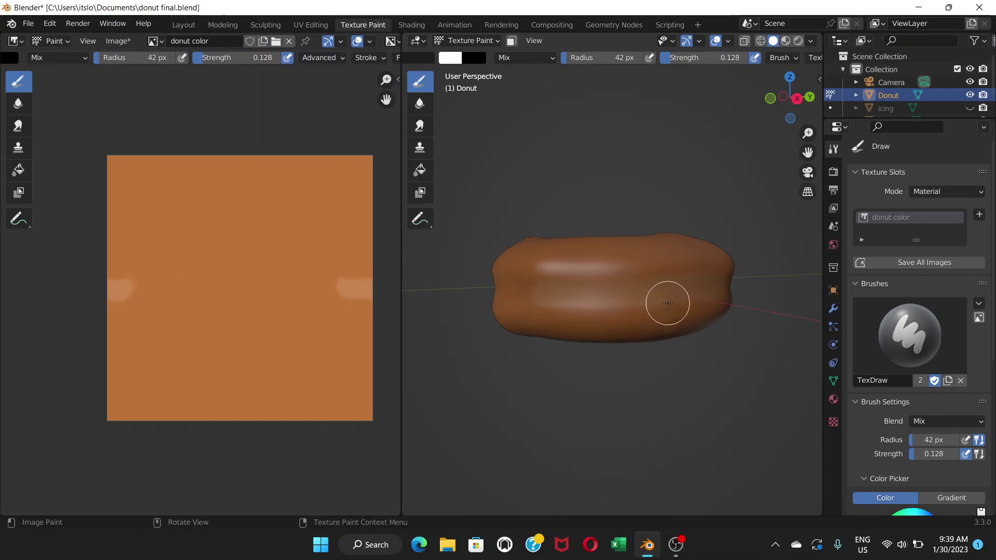
Step: Set the brush strength to 0.076 and extend the white band along the next stretch of the donut's side crease
middle_click_drag(667, 300, 600, 298)
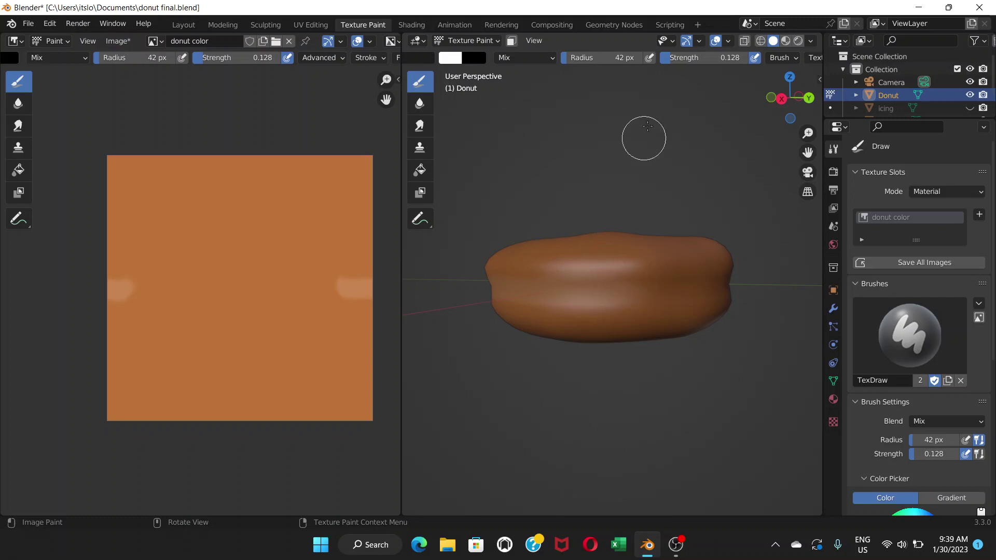
left_click_drag(667, 60, 656, 61)
left_click_drag(615, 287, 711, 287)
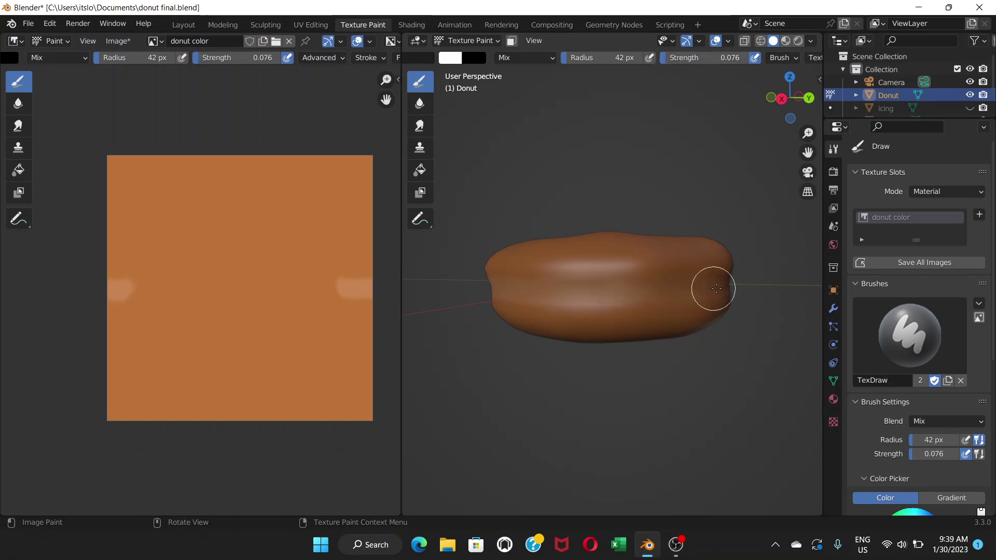
middle_click_drag(684, 289, 655, 286)
mouse_move(656, 287)
left_mouse_down()
mouse_move(629, 282)
mouse_move(708, 282)
mouse_move(555, 279)
mouse_move(623, 291)
mouse_move(540, 293)
mouse_move(657, 305)
mouse_move(504, 285)
mouse_move(630, 294)
mouse_move(550, 279)
mouse_move(603, 278)
mouse_move(674, 286)
left_mouse_up()
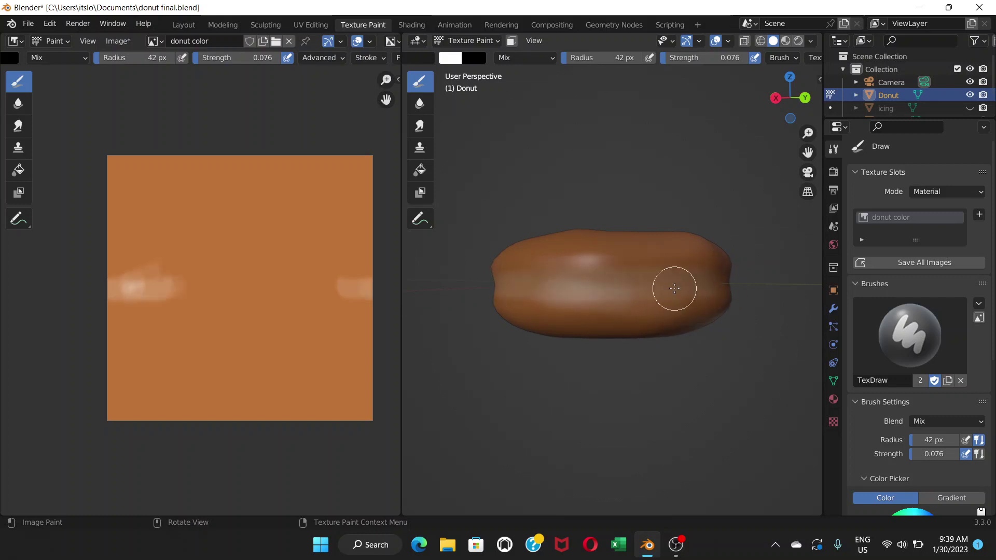
Step: Continue painting the soft white band along the middle of the donut's side, working around to the unpainted far side
middle_click_drag(674, 286, 584, 287)
mouse_move(584, 287)
left_mouse_down()
mouse_move(613, 284)
mouse_move(591, 286)
left_mouse_up()
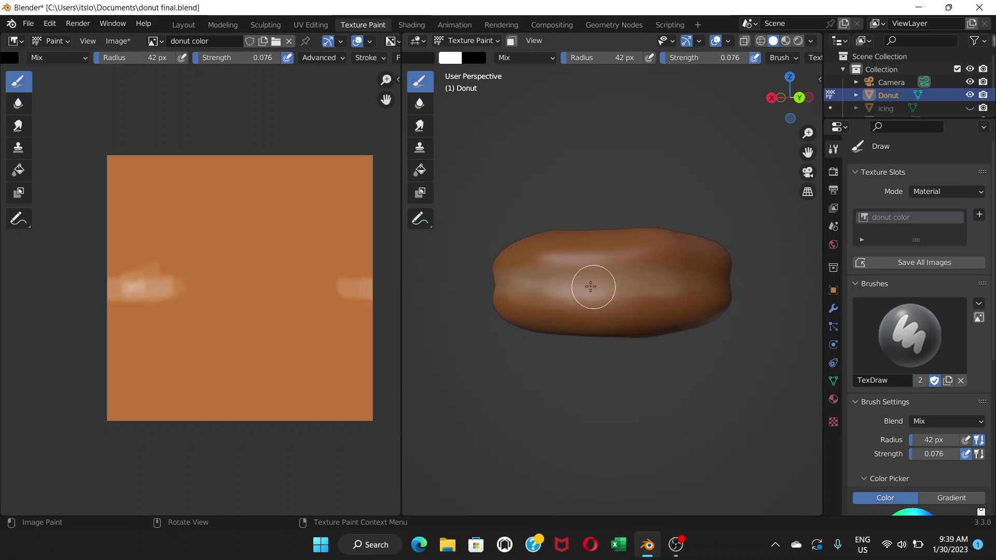
middle_click_drag(632, 281, 572, 281)
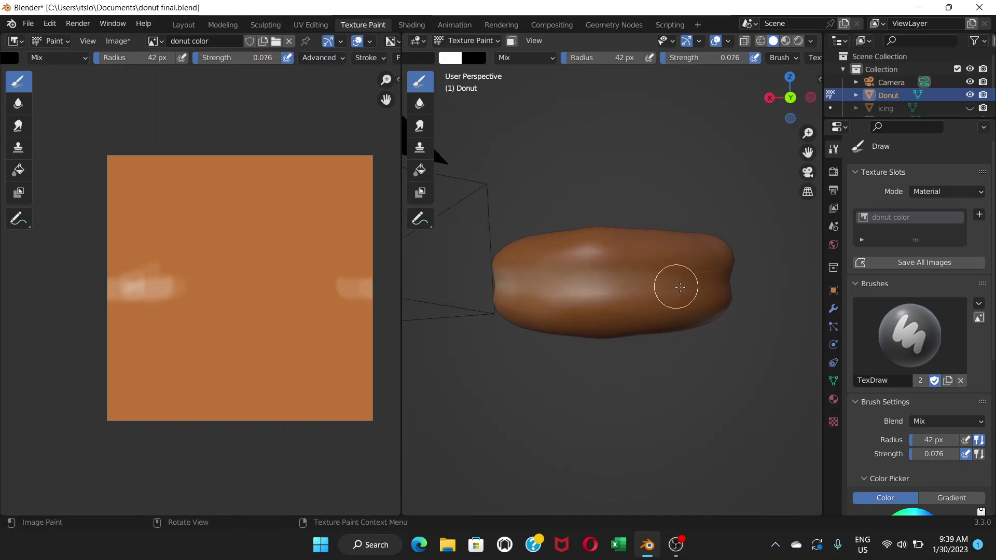
left_click_drag(680, 287, 619, 286)
mouse_move(722, 281)
left_mouse_down()
mouse_move(605, 280)
mouse_move(707, 278)
left_mouse_up()
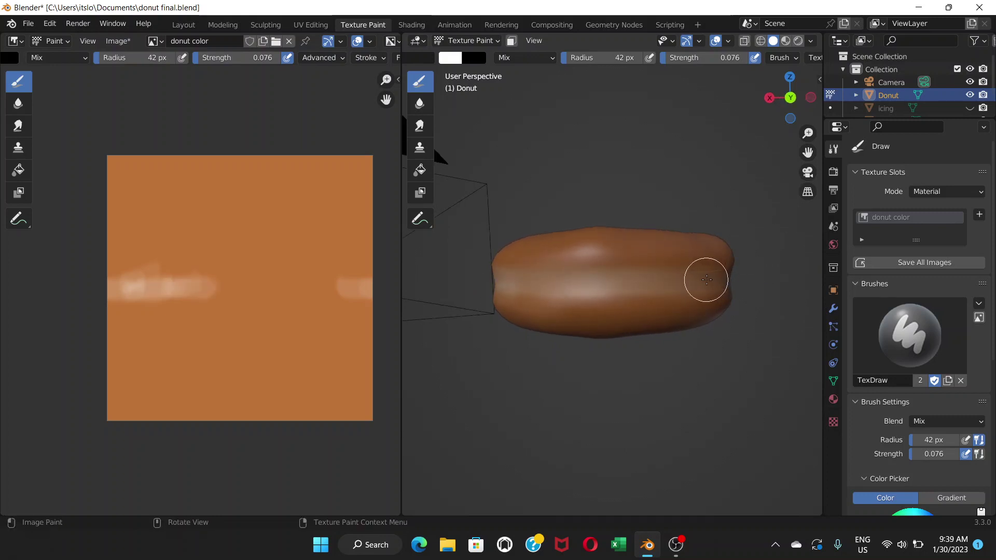
middle_click_drag(707, 278, 637, 281)
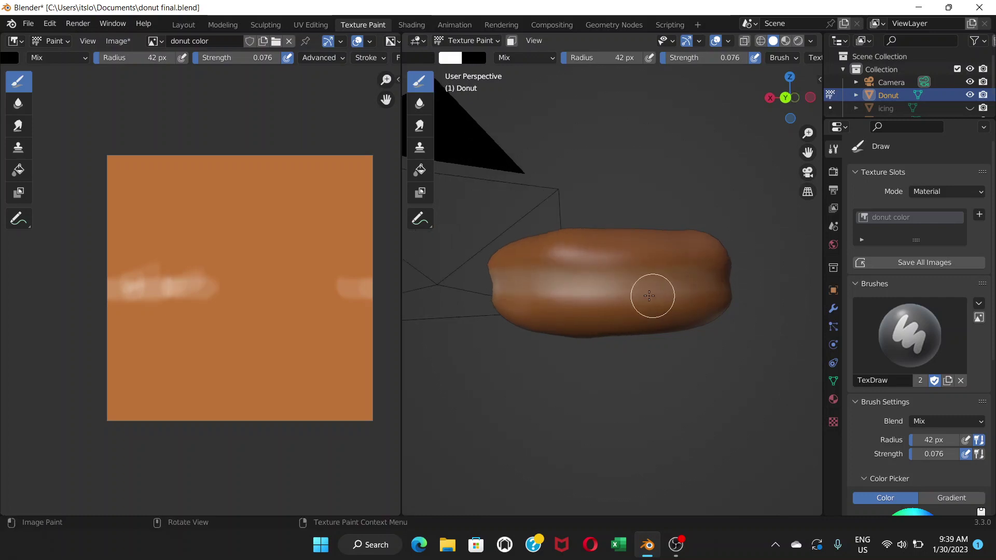
middle_click_drag(705, 288, 648, 292)
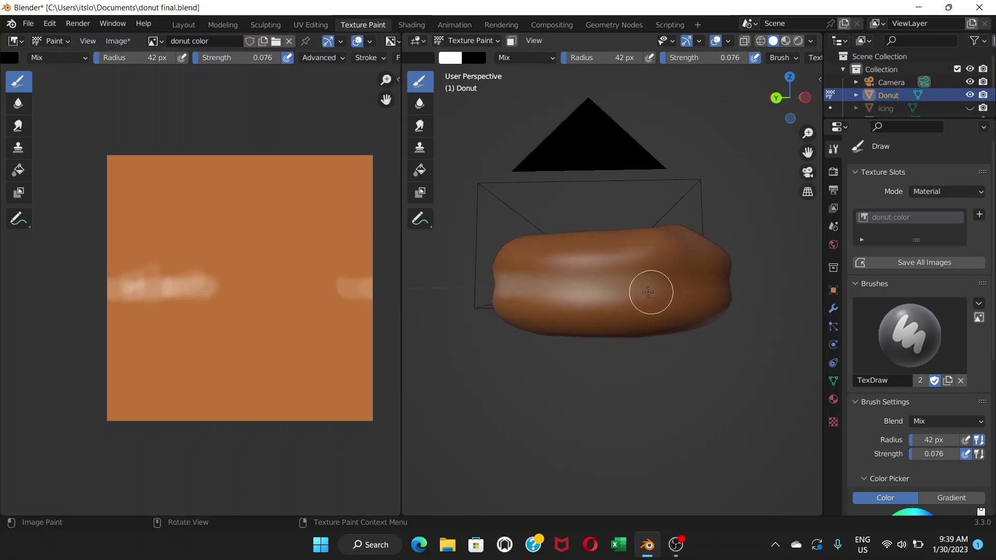
left_click_drag(697, 286, 671, 285)
Step: Paint the remaining unpainted stretch of the donut's side until the white band joins its starting point
middle_click_drag(671, 285, 562, 286)
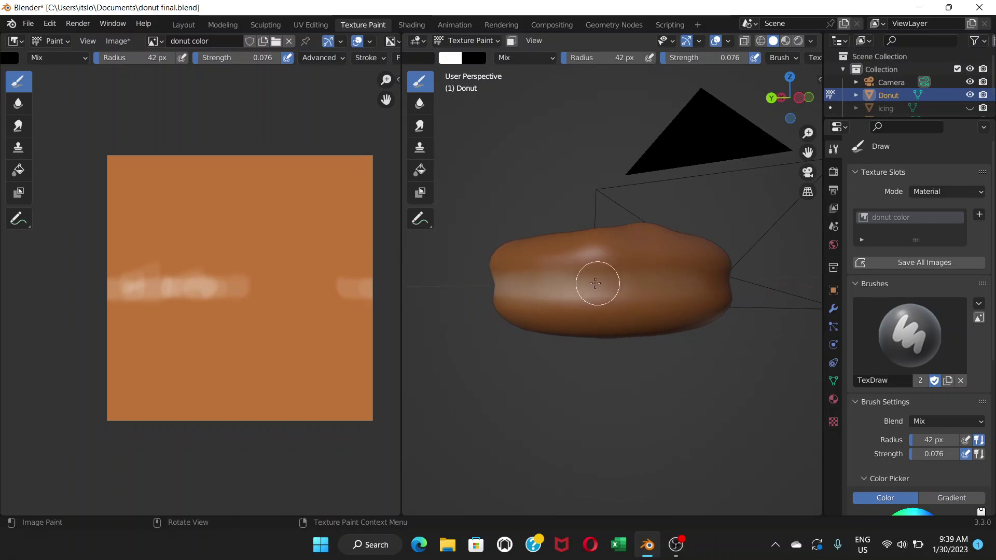
middle_click_drag(669, 283, 530, 288)
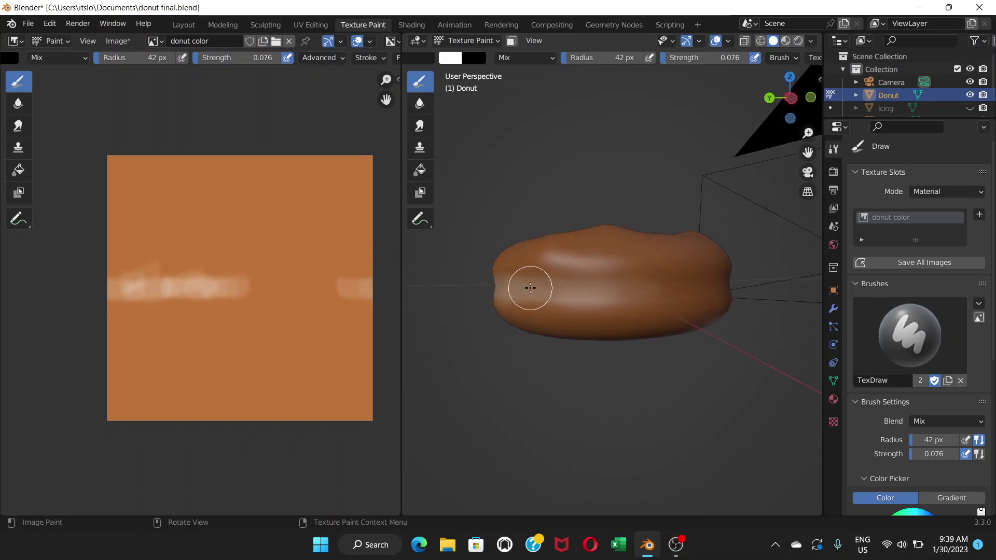
middle_click_drag(681, 292, 667, 289)
left_click_drag(667, 288, 604, 289)
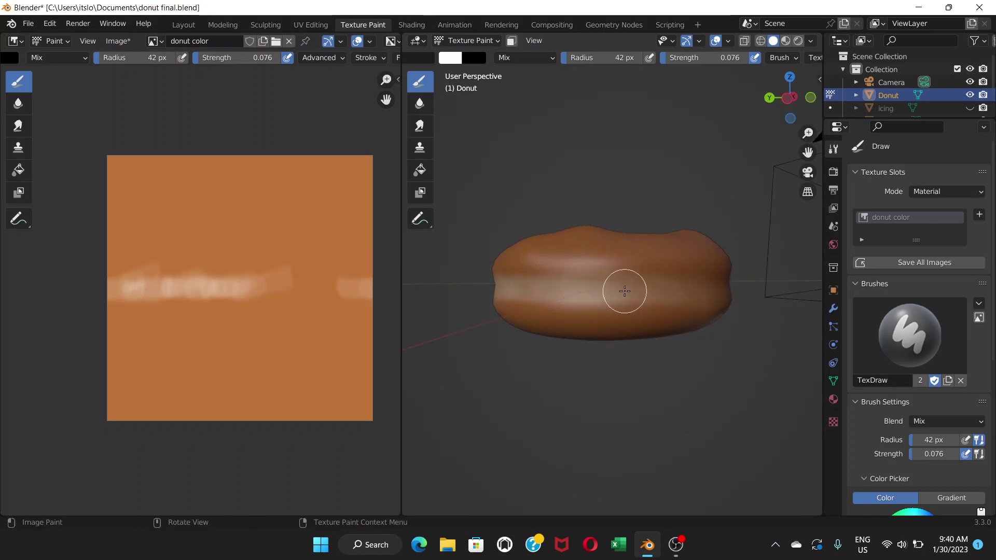
middle_click_drag(624, 291, 594, 290)
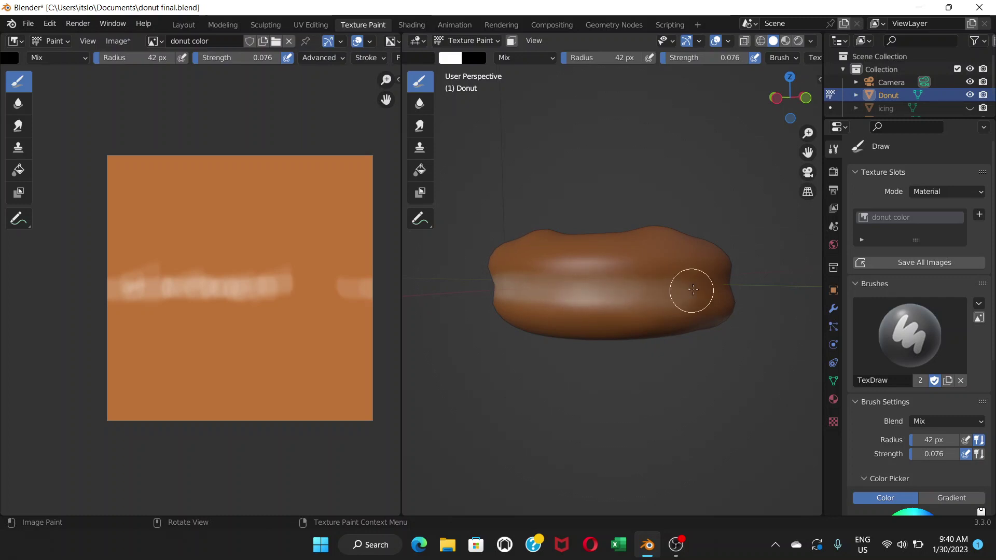
middle_click_drag(630, 294, 578, 282)
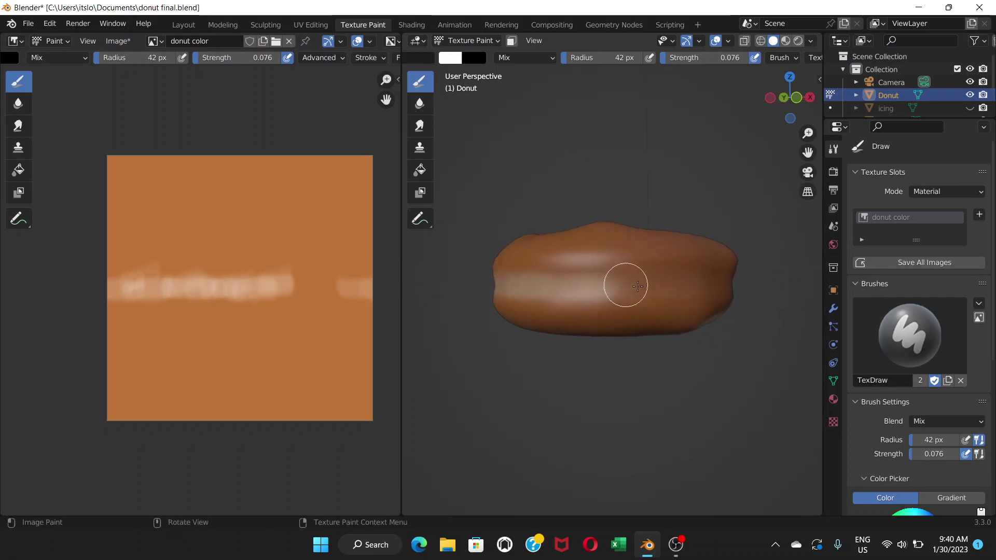
left_click_drag(637, 286, 622, 287)
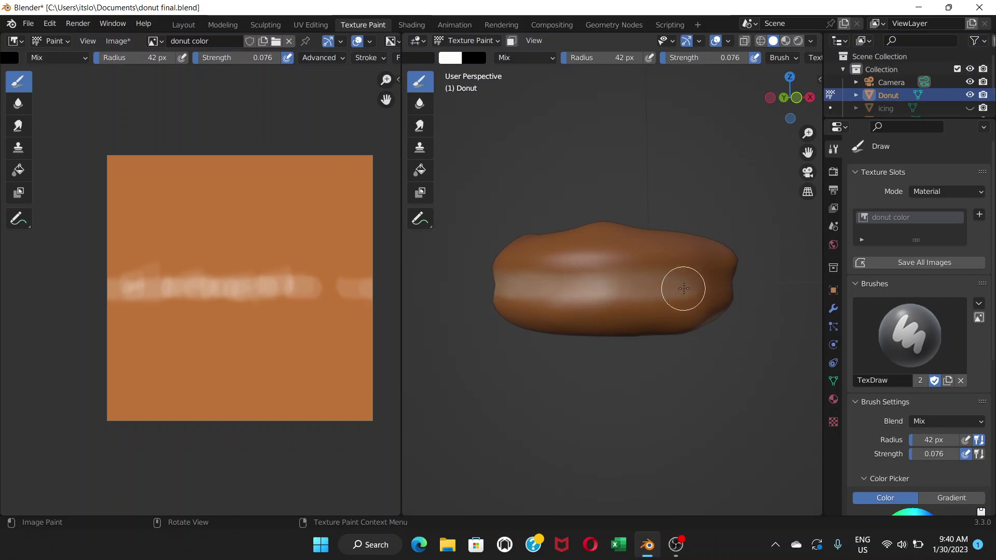
middle_click_drag(637, 295, 573, 282)
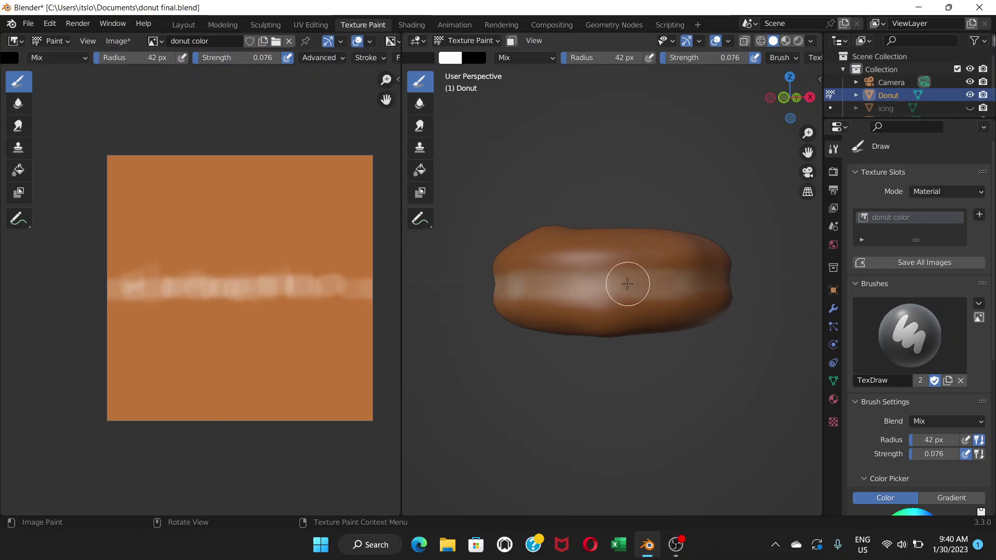
Step: Go around the donut again with more light strokes to brighten and even out the white band
middle_click_drag(564, 284, 602, 284)
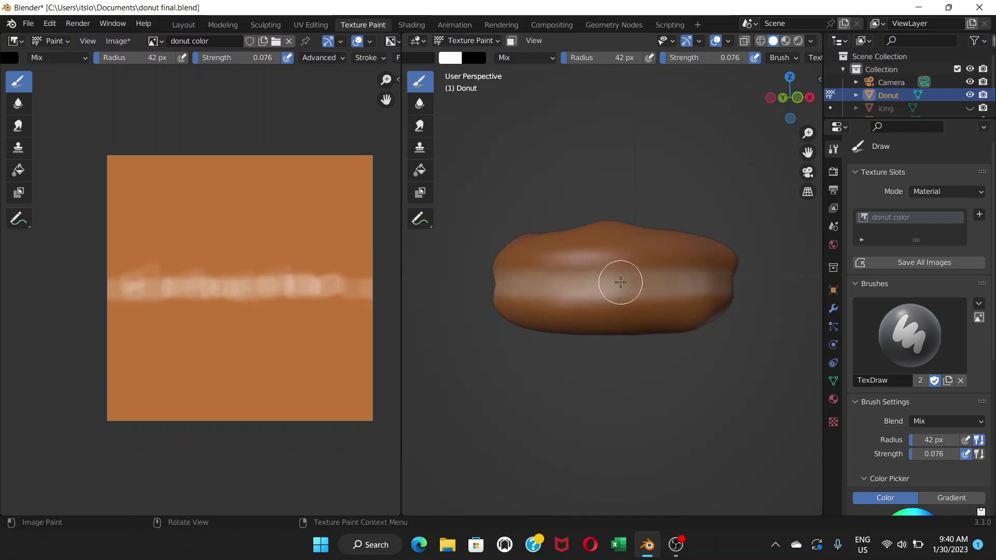
middle_click_drag(545, 284, 539, 282)
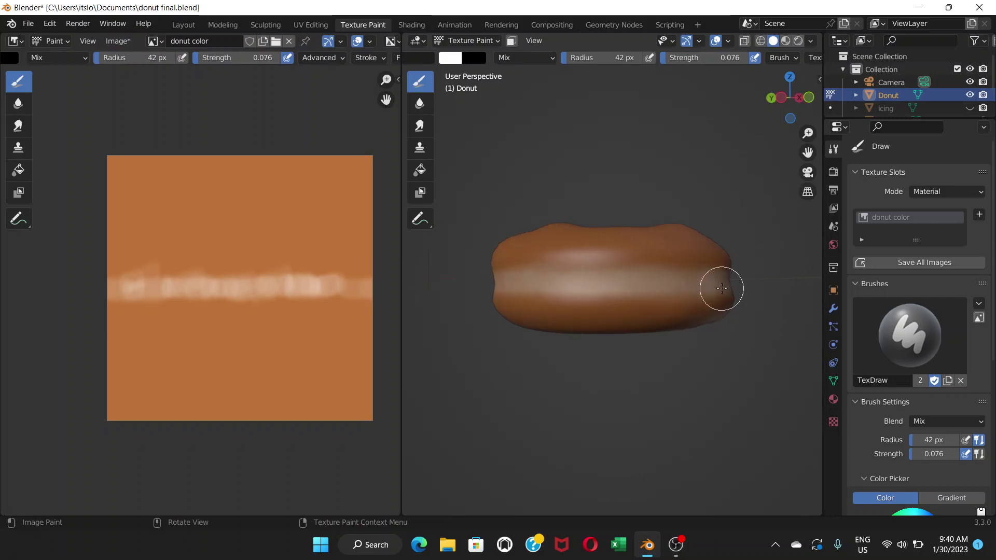
mouse_move(721, 289)
left_mouse_down()
mouse_move(642, 281)
mouse_move(703, 280)
mouse_move(675, 282)
left_mouse_up()
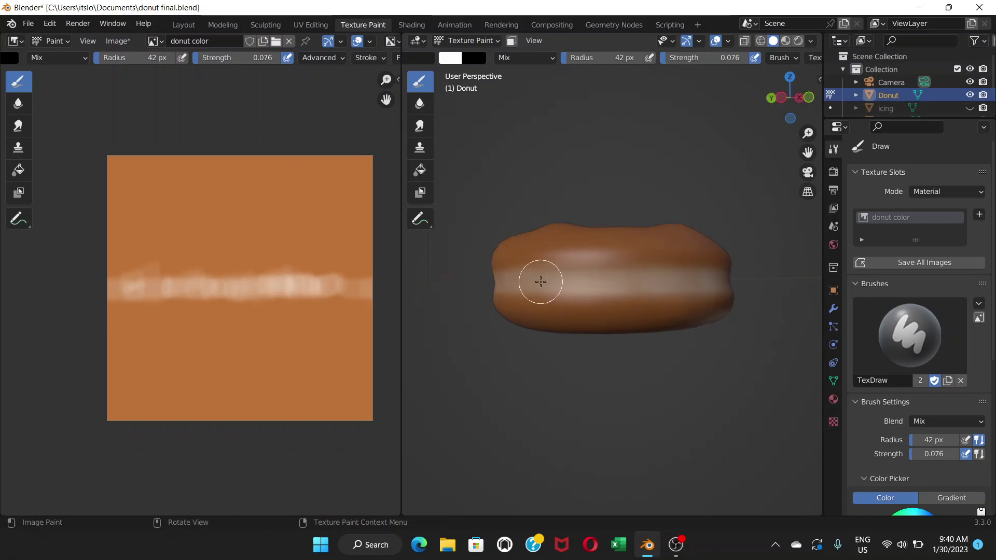
mouse_move(540, 282)
middle_mouse_down()
mouse_move(600, 283)
mouse_move(527, 267)
mouse_move(594, 293)
mouse_move(593, 285)
mouse_move(636, 285)
middle_mouse_up()
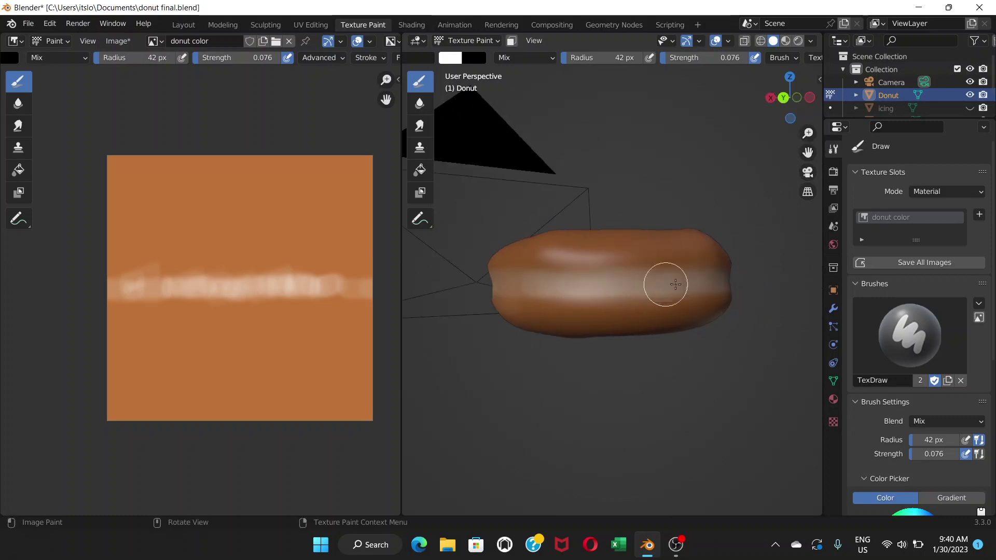
mouse_move(571, 289)
middle_mouse_down()
mouse_move(609, 294)
mouse_move(600, 286)
mouse_move(607, 296)
mouse_move(570, 288)
mouse_move(613, 283)
mouse_move(550, 285)
middle_mouse_up()
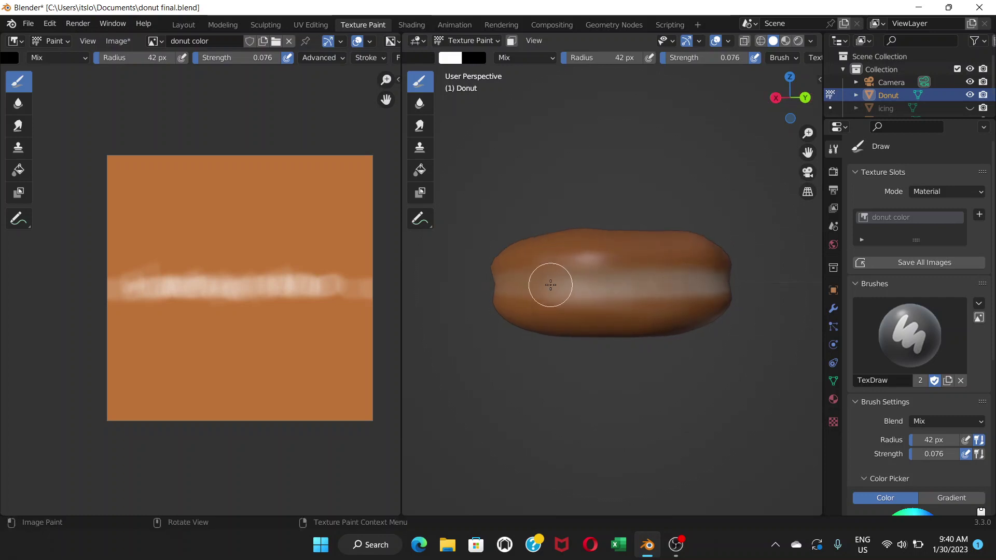
left_click_drag(550, 284, 678, 286)
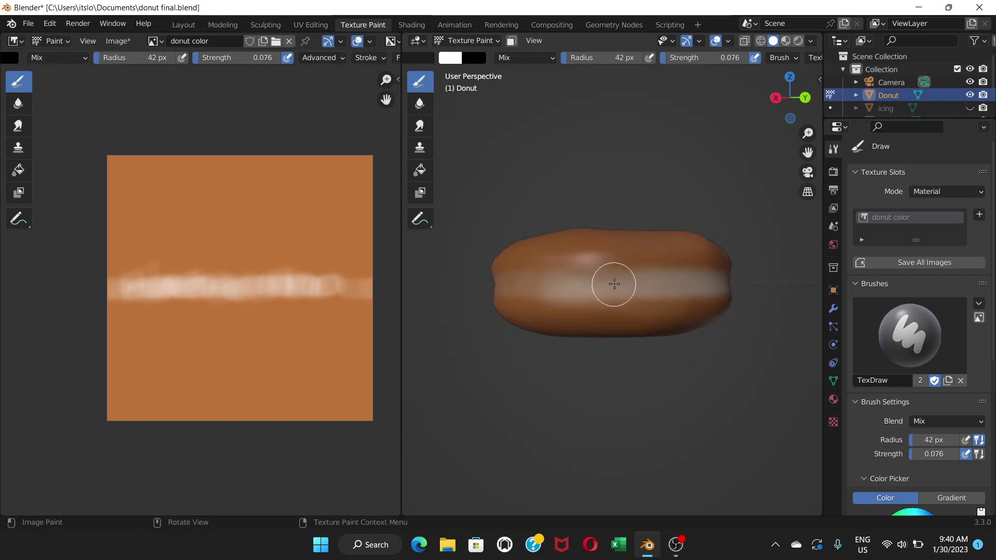
mouse_move(614, 284)
middle_mouse_down()
mouse_move(658, 282)
mouse_move(679, 260)
middle_mouse_up()
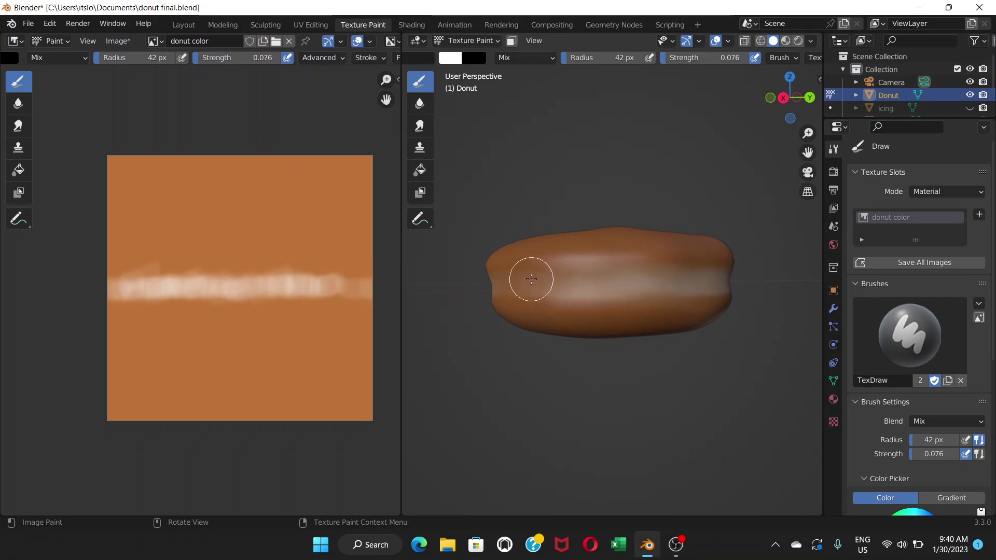
mouse_move(601, 279)
middle_mouse_down()
mouse_move(636, 282)
mouse_move(461, 322)
mouse_move(681, 302)
mouse_move(614, 299)
mouse_move(638, 299)
middle_mouse_up()
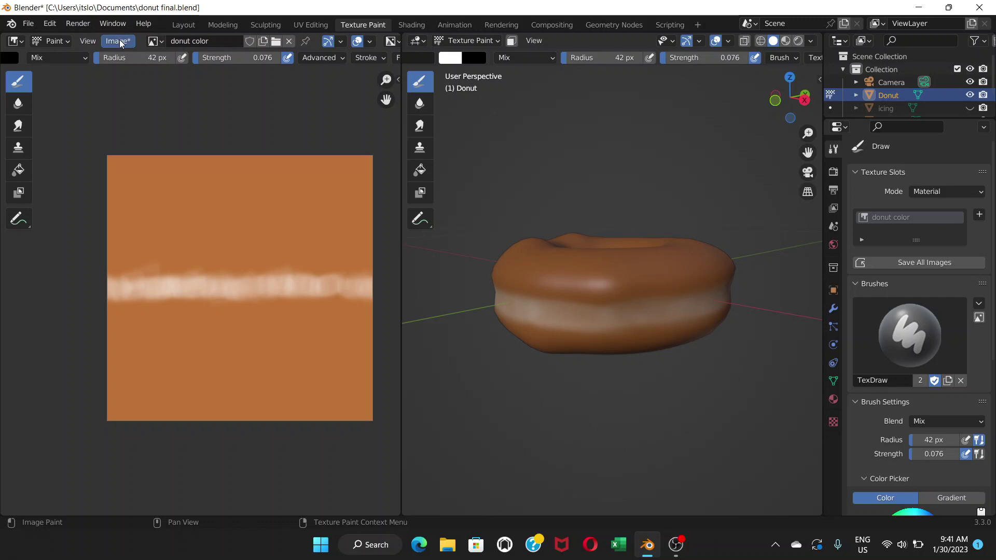
key("alt+s")
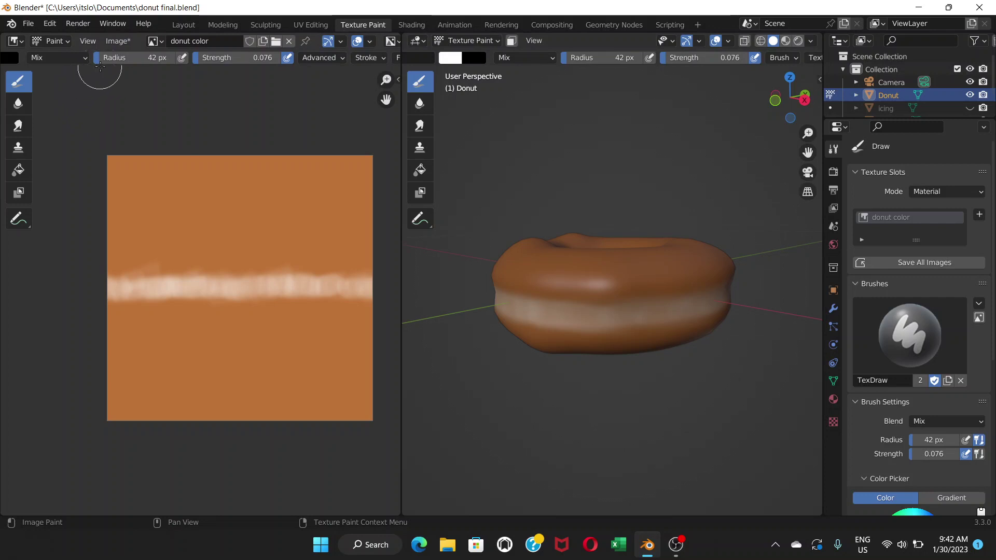
left_click(118, 41)
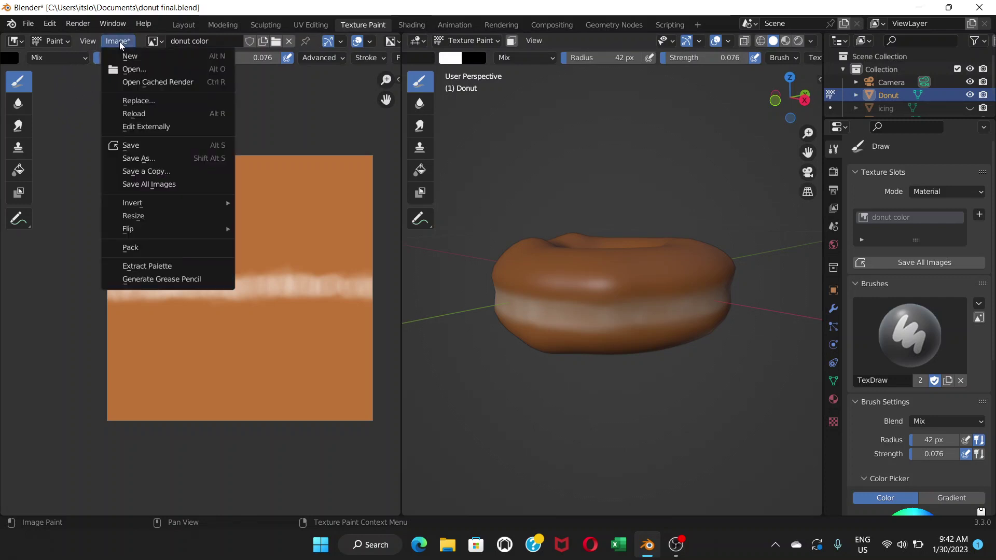
left_click(154, 159)
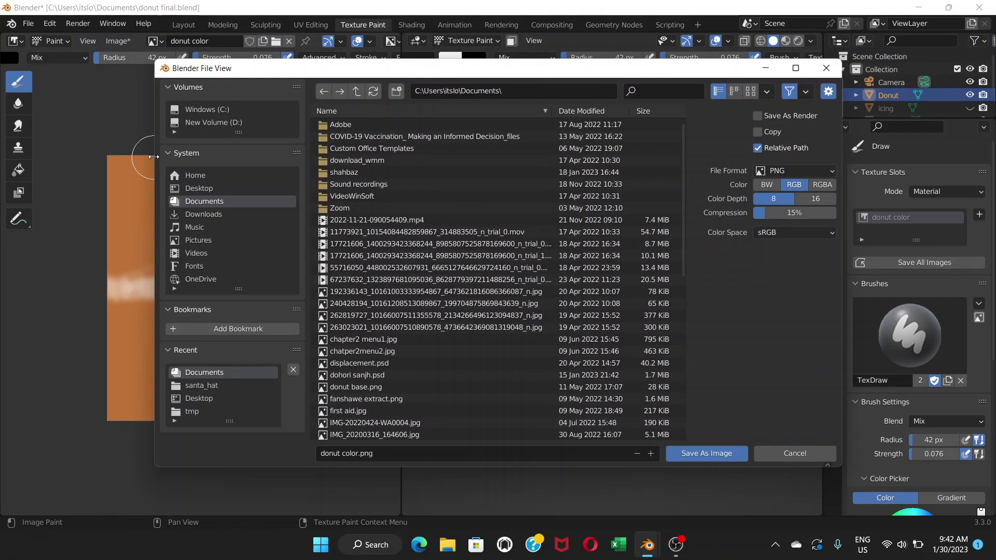
left_click(826, 67)
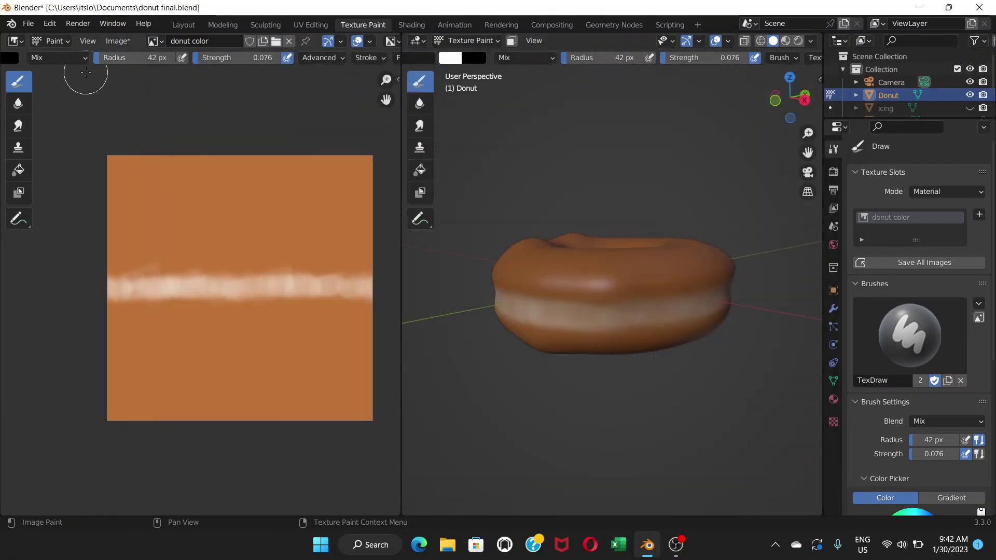
Step: Save the painted texture image as donut color.png in the Documents folder
left_click(118, 41)
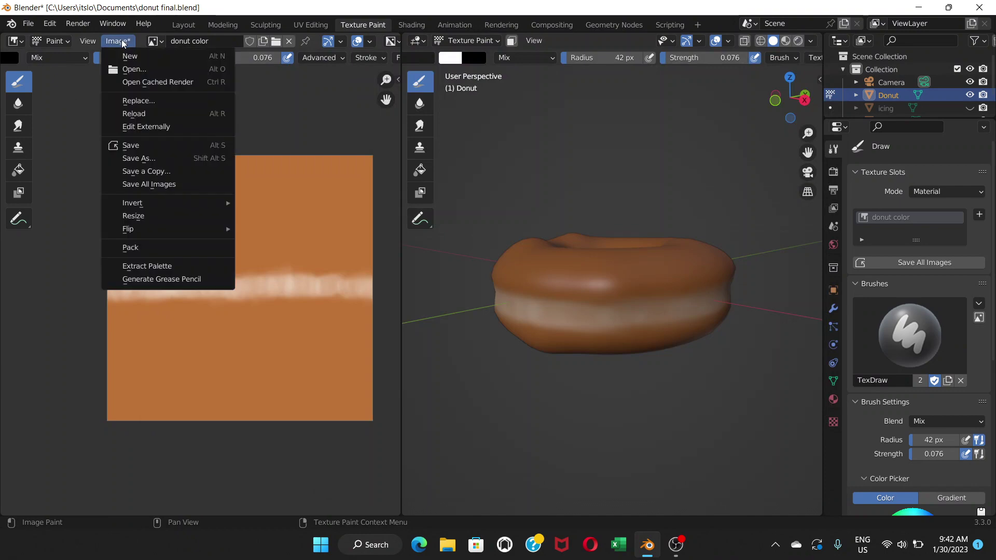
left_click(150, 158)
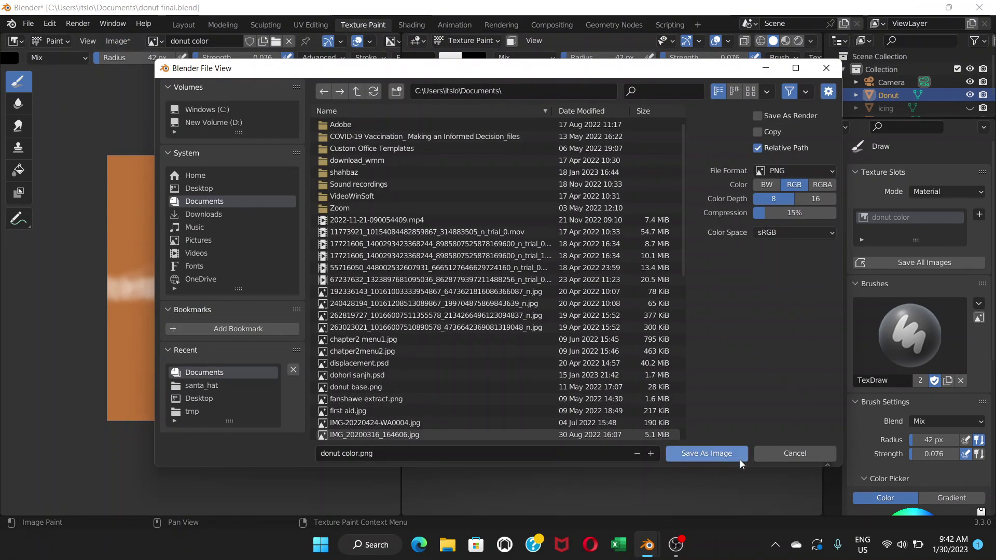
left_click(717, 455)
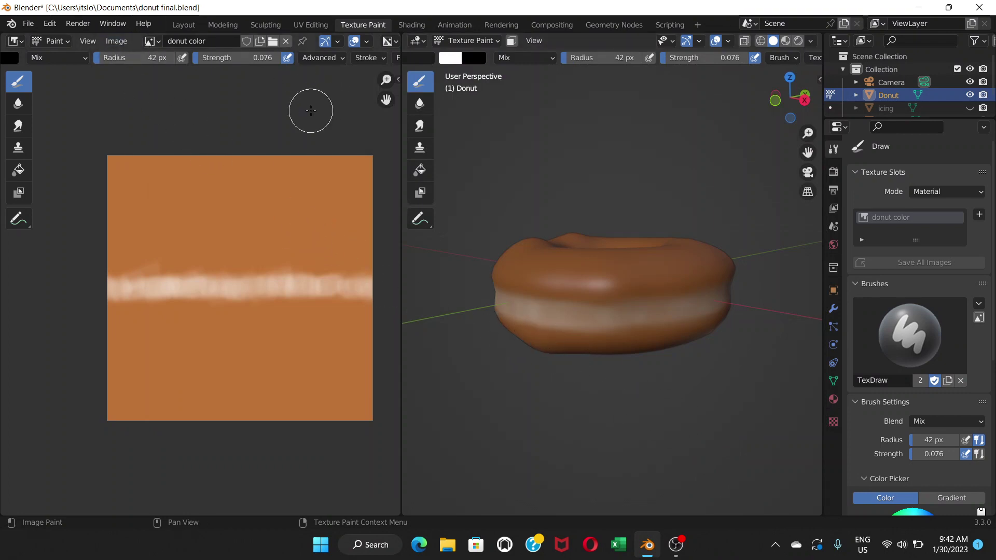
Step: Switch to the Shading workspace and shift the donut color image texture node slightly farther from the Principled BSDF node
left_click(411, 25)
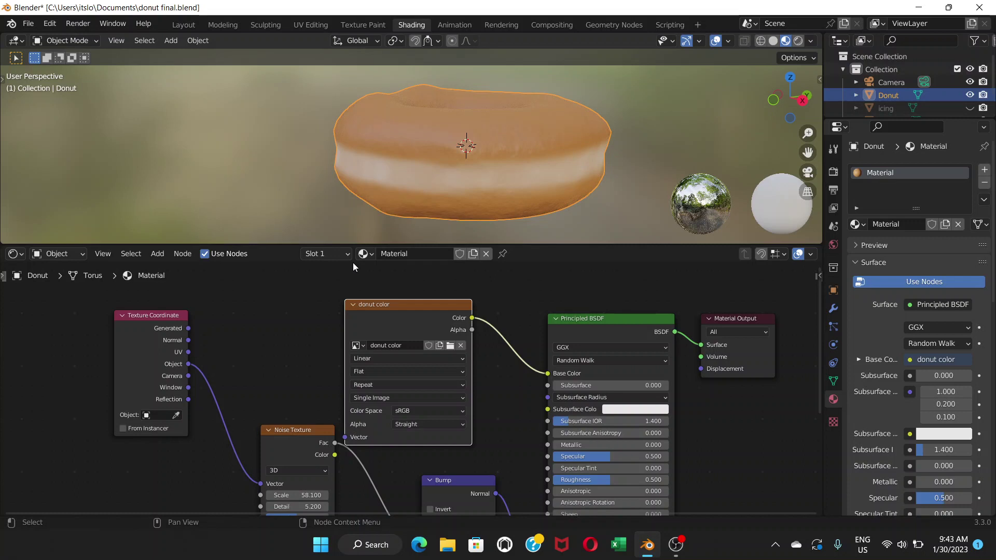
middle_click_drag(506, 160, 488, 178)
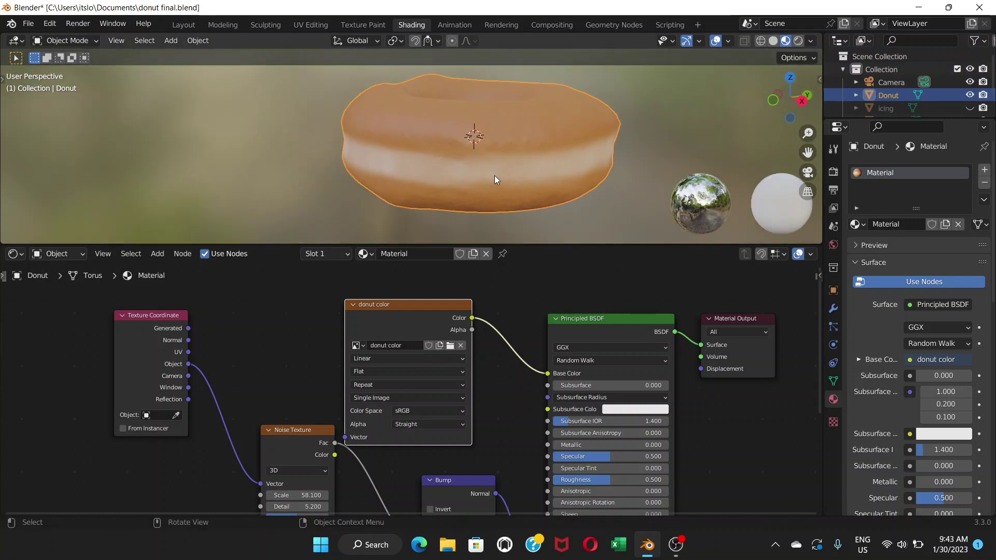
scroll(496, 172, "down", 4)
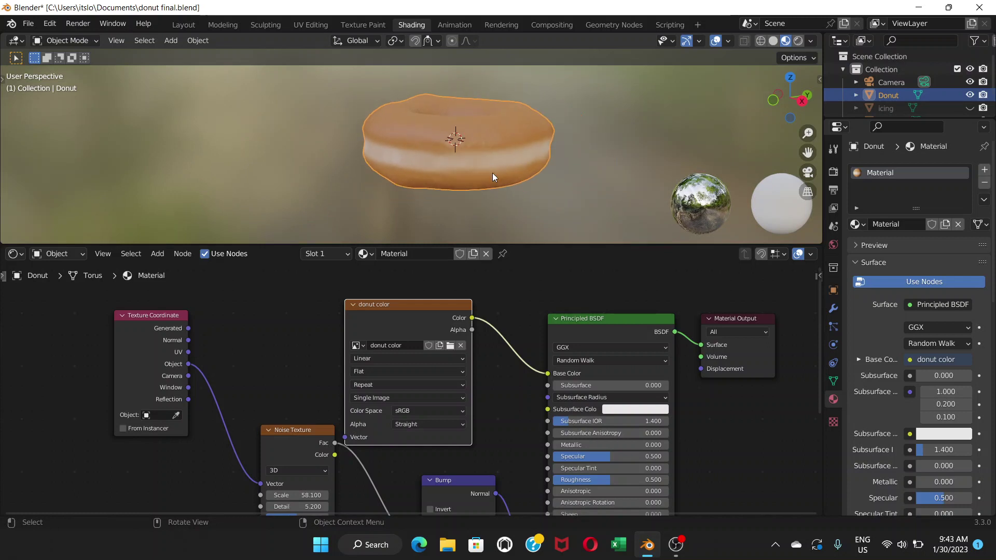
scroll(477, 156, "up", 4)
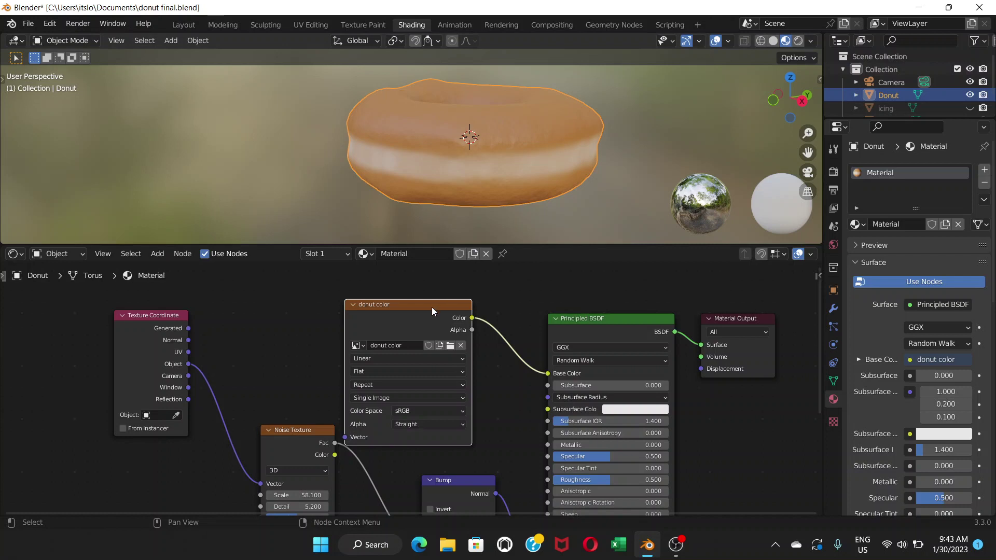
left_click_drag(431, 310, 420, 307)
scroll(481, 156, "up", 1)
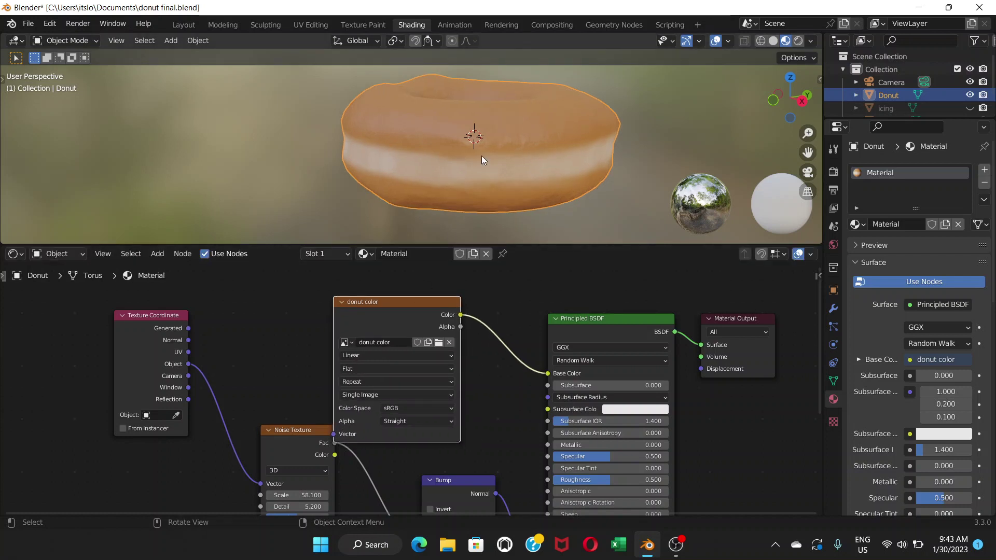
scroll(481, 156, "up", 2)
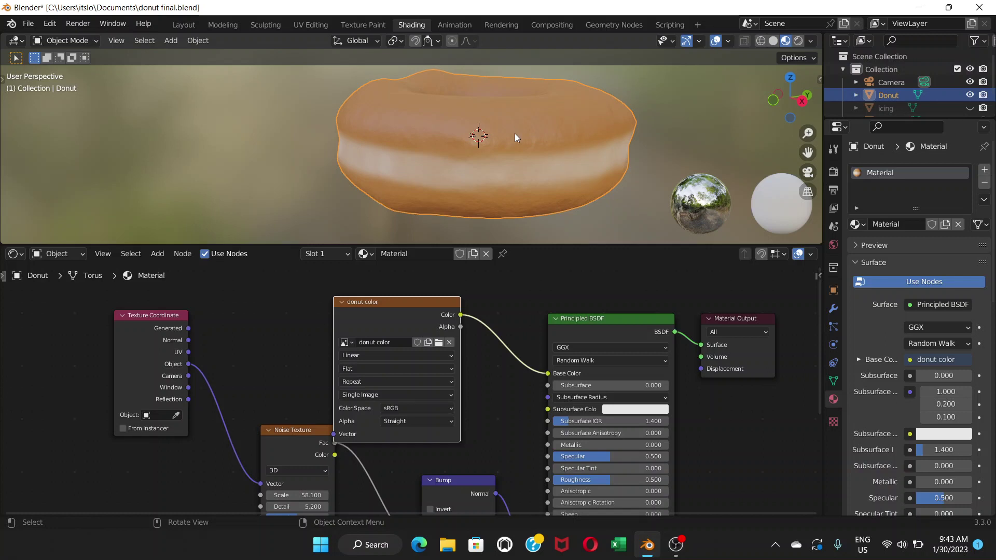
left_click_drag(419, 306, 445, 239)
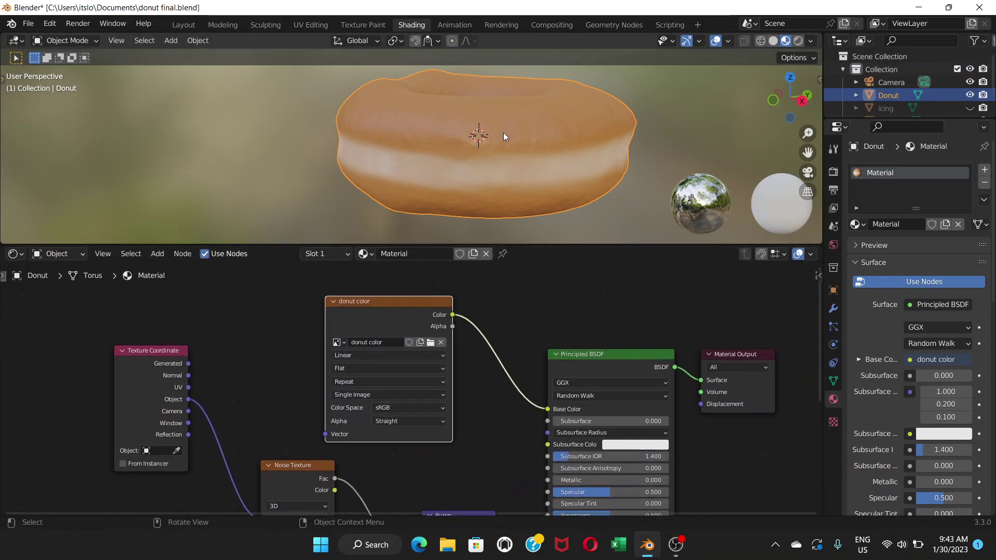
Step: Move the donut color node directly above the Noise Texture node, leaving a wide gap before the Principled BSDF
middle_click_drag(507, 133, 508, 130)
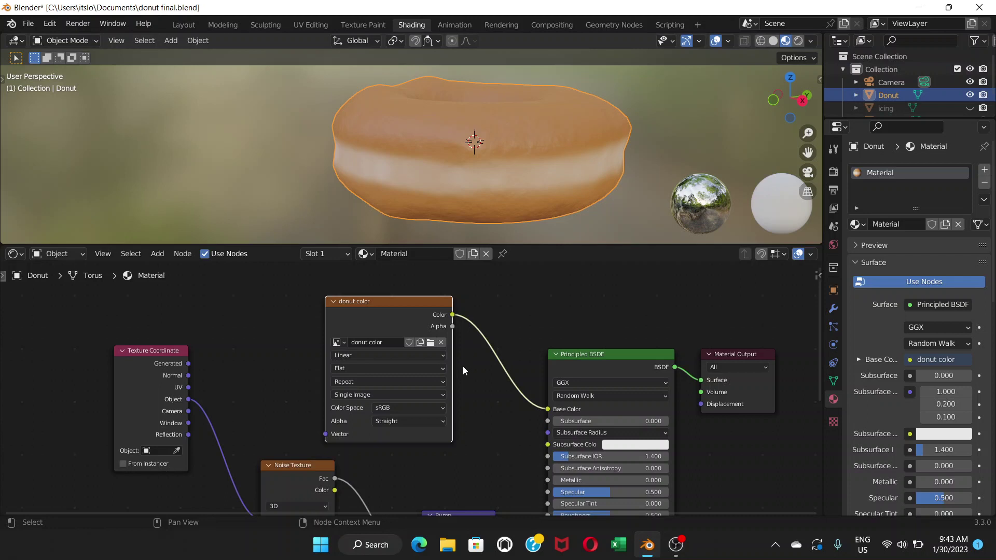
middle_click_drag(464, 368, 476, 320)
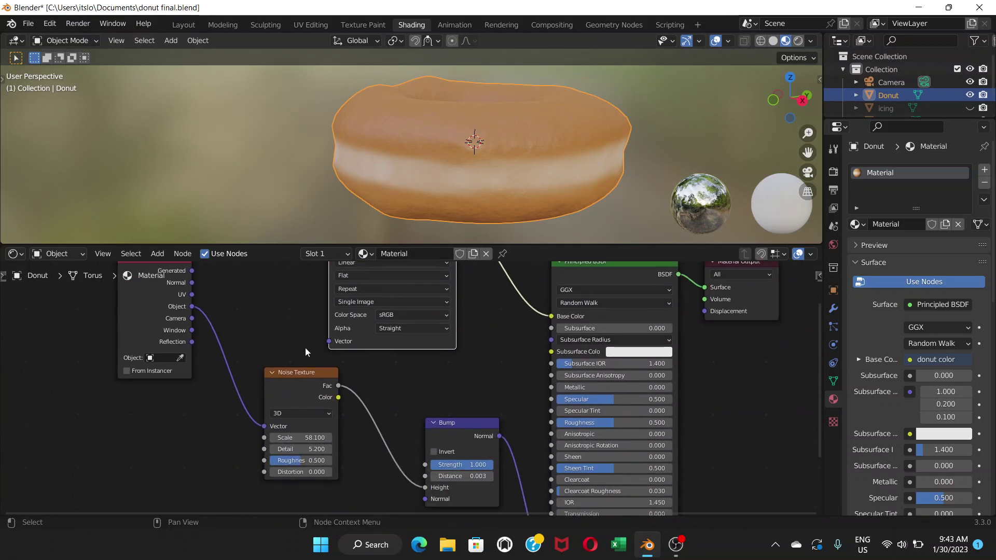
middle_click_drag(555, 327, 511, 358)
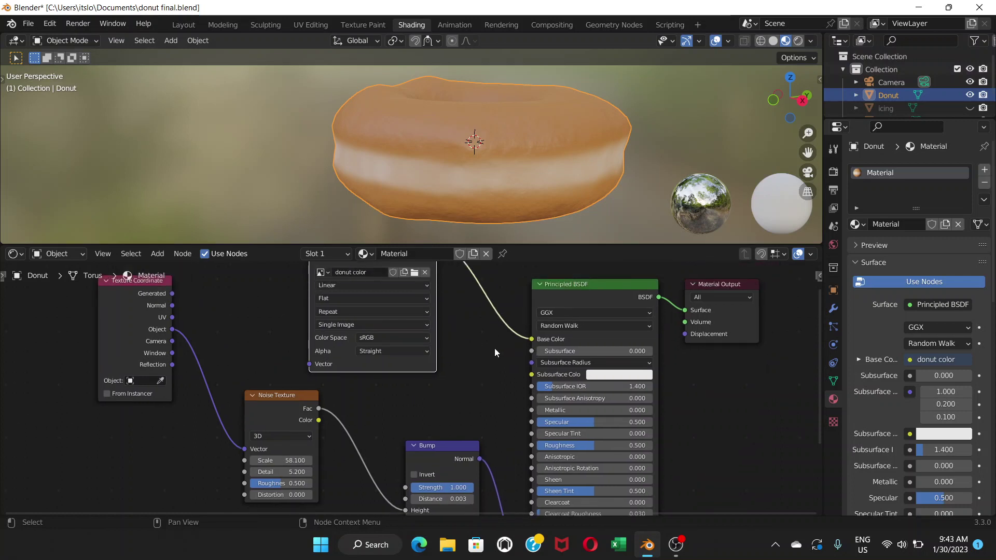
middle_click_drag(486, 356, 576, 357)
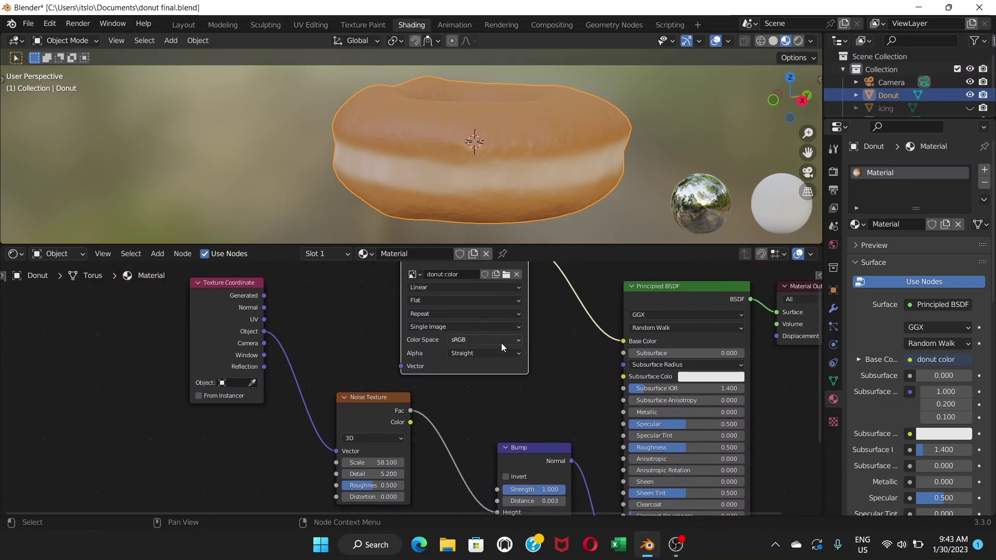
scroll(468, 318, "down", 1)
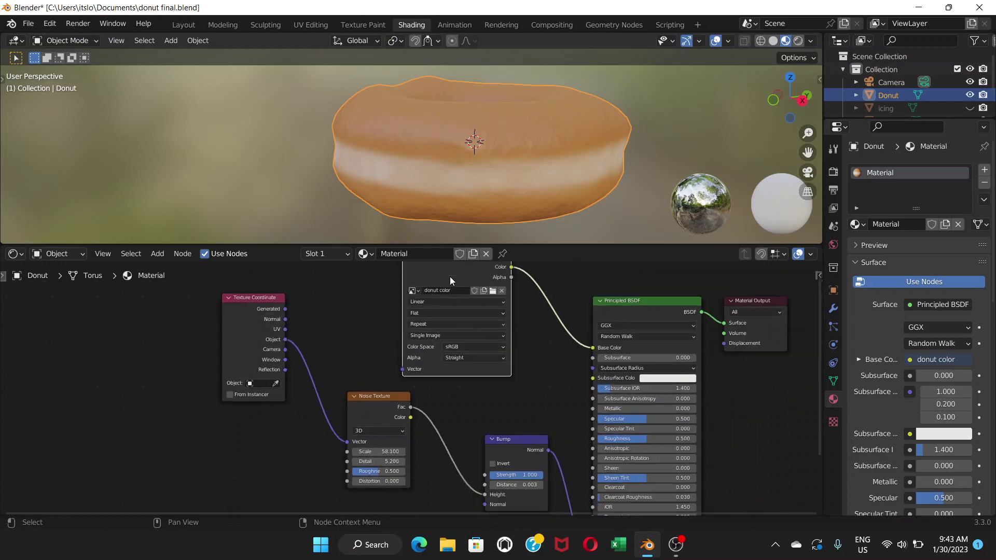
scroll(450, 276, "down", 1)
left_click_drag(450, 276, 393, 278)
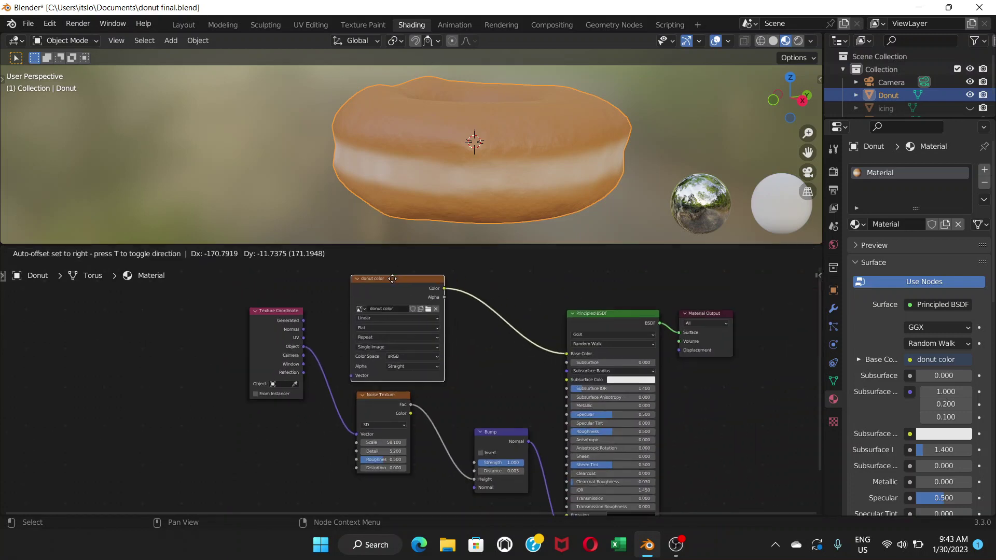
scroll(472, 335, "up", 2)
middle_click_drag(503, 334, 484, 344)
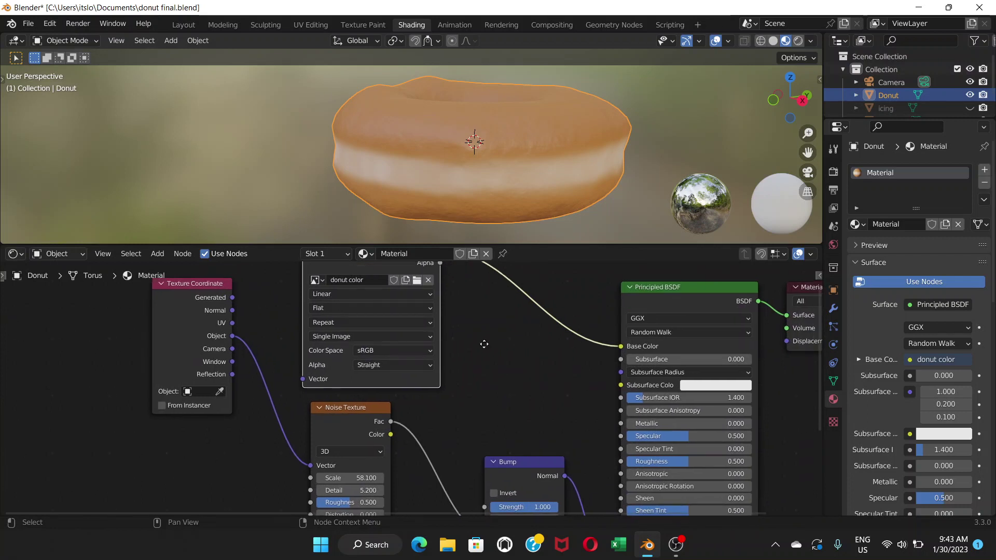
Step: Add a MixRGB node onto the link between the donut color texture and the Principled BSDF's Base Color
left_click(158, 254)
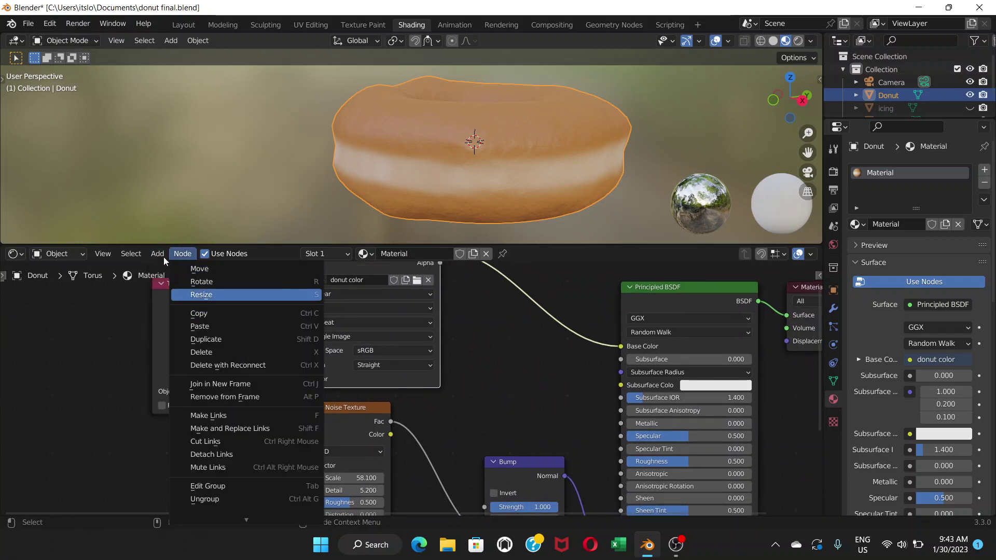
left_click(157, 254)
left_click(156, 253)
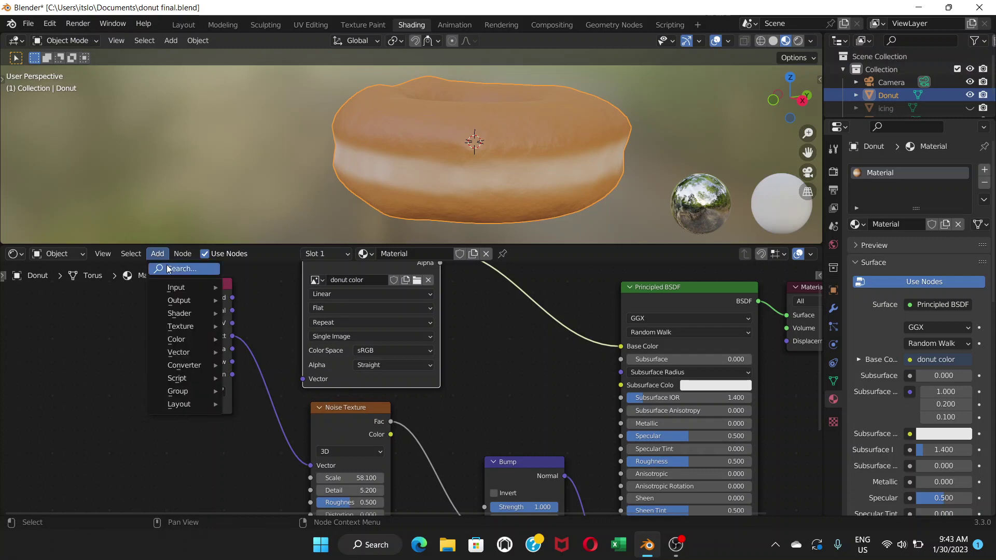
mouse_move(183, 339)
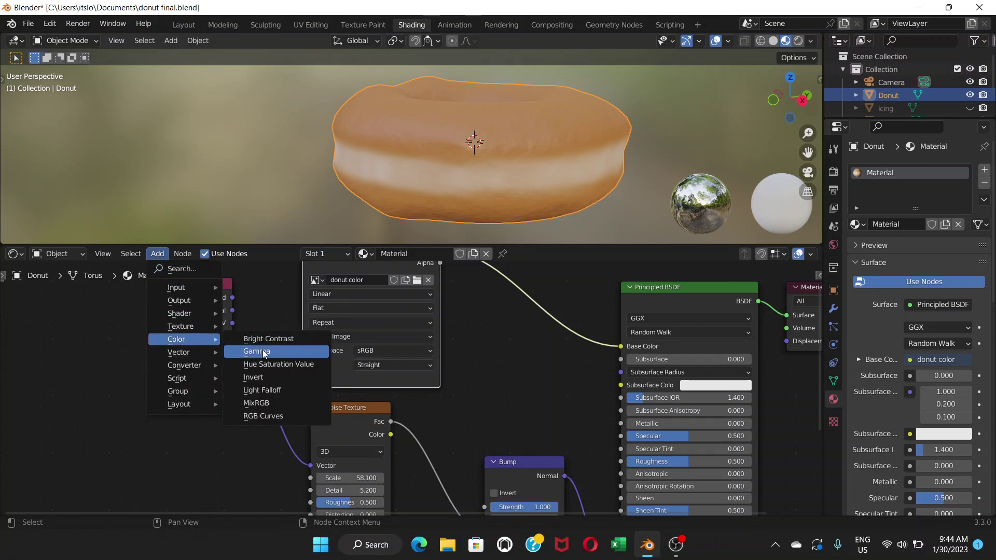
left_click(272, 403)
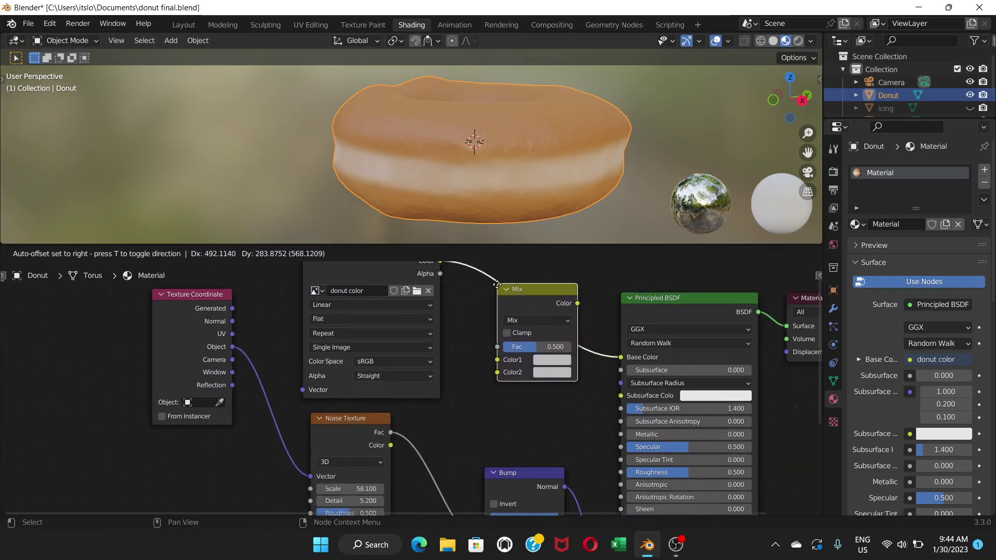
left_click(501, 305)
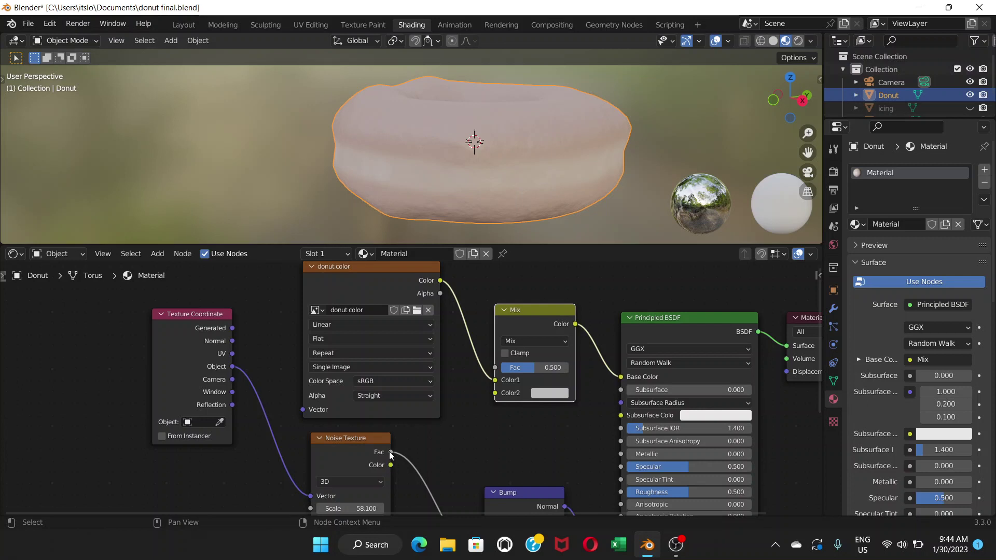
Step: Connect the Noise Texture's Fac output to the Mix node's Color2 input and set the mix factor to 0.520
left_click_drag(390, 452, 495, 393)
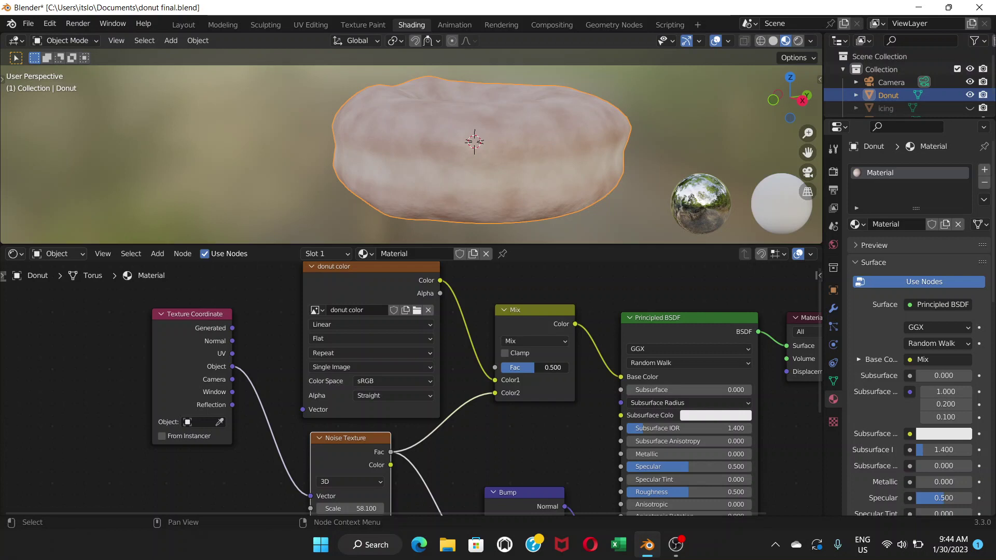
left_click_drag(535, 367, 561, 367)
mouse_move(534, 367)
left_mouse_down()
mouse_move(549, 368)
mouse_move(536, 368)
left_mouse_up()
Step: Change the Mix node's blending mode to Overlay and set its factor to 0.567
left_click(565, 342)
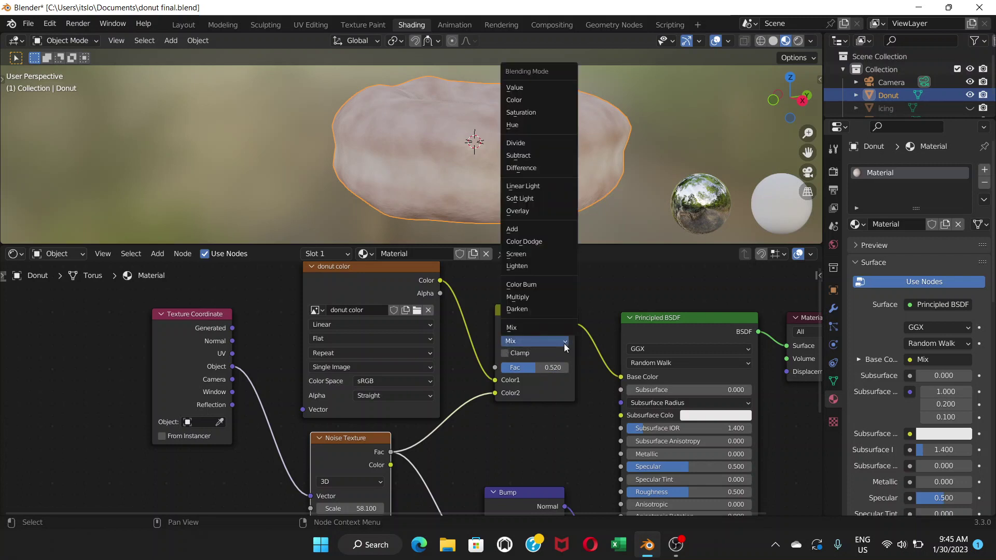
left_click(528, 211)
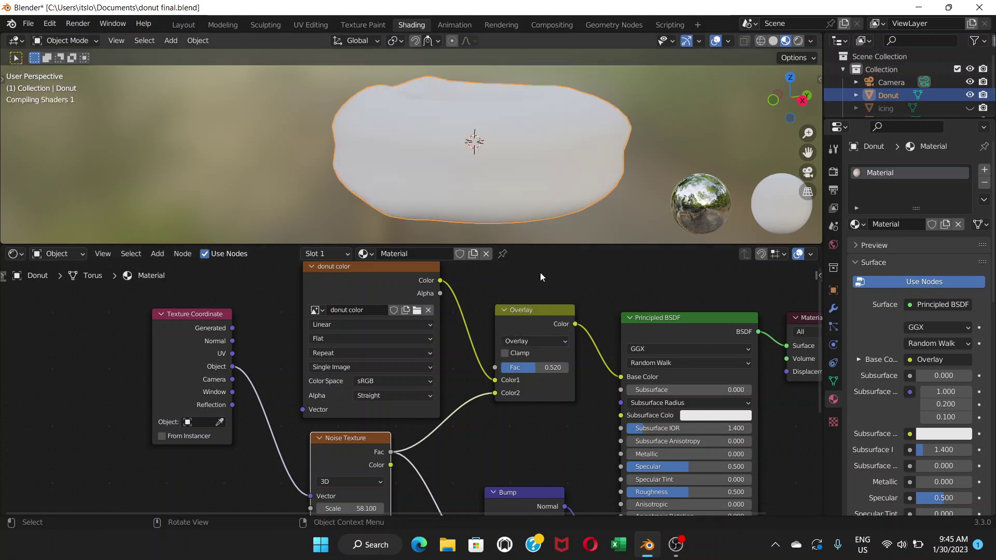
left_click(539, 368)
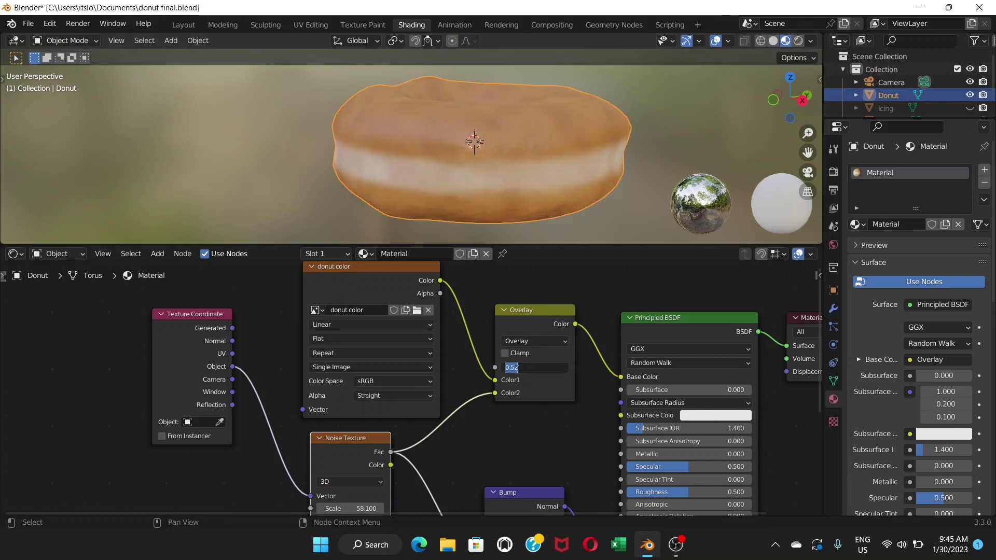
left_click(568, 357)
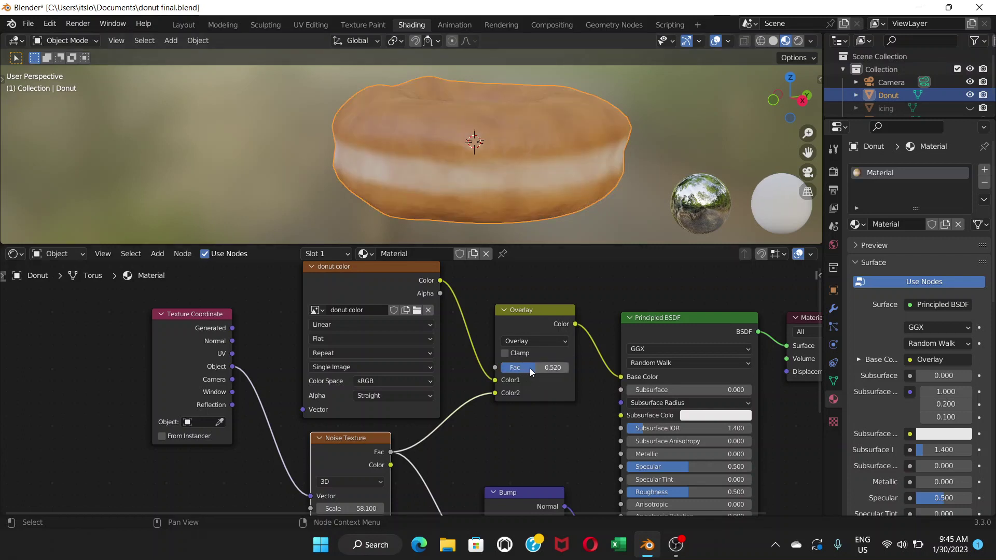
mouse_move(530, 368)
left_mouse_down()
mouse_move(558, 368)
mouse_move(548, 368)
left_mouse_up()
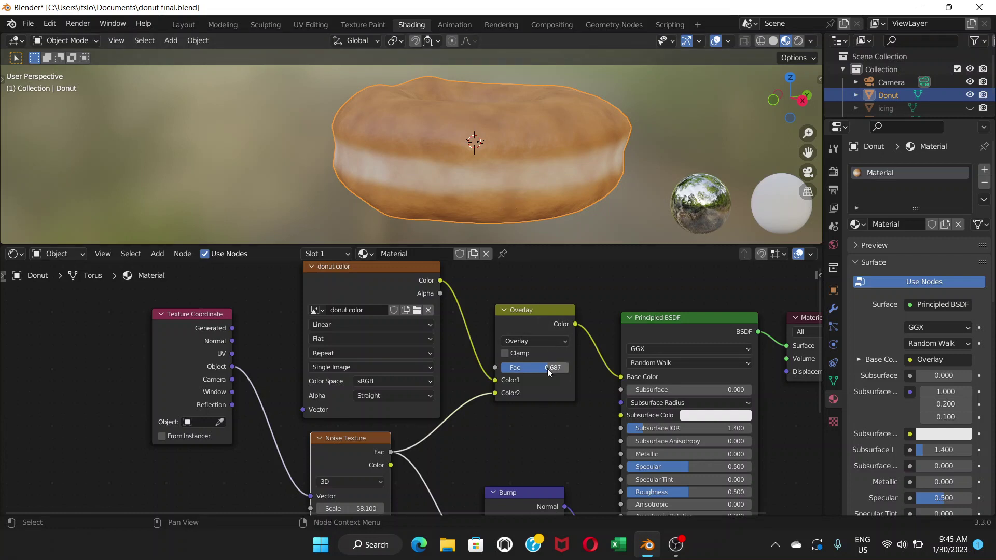
left_click_drag(547, 368, 542, 369)
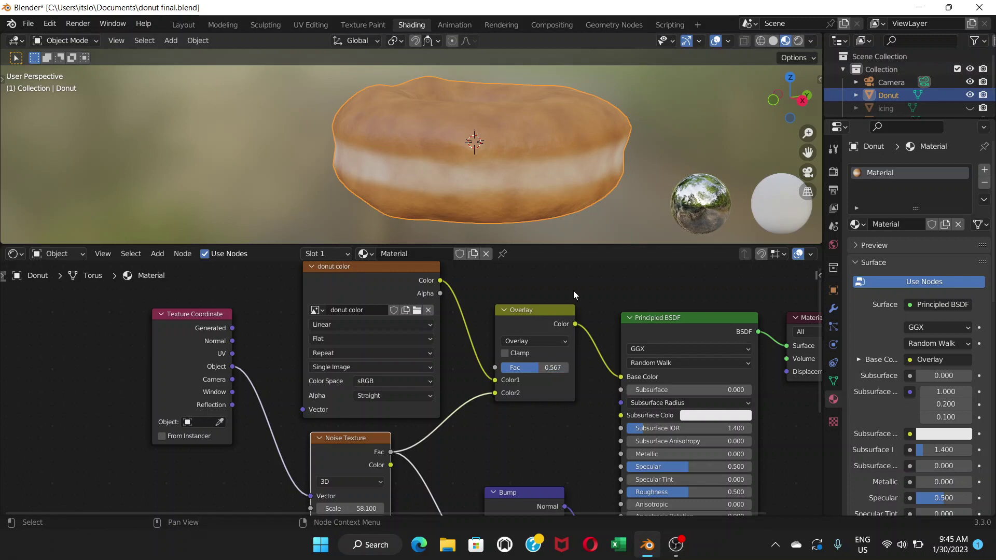
left_click(592, 415)
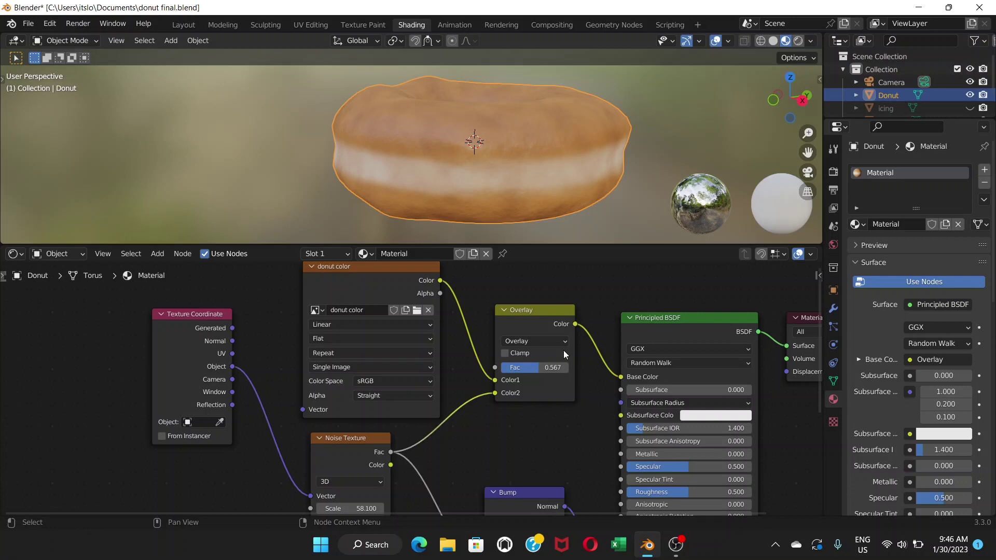
scroll(409, 156, "down", 3)
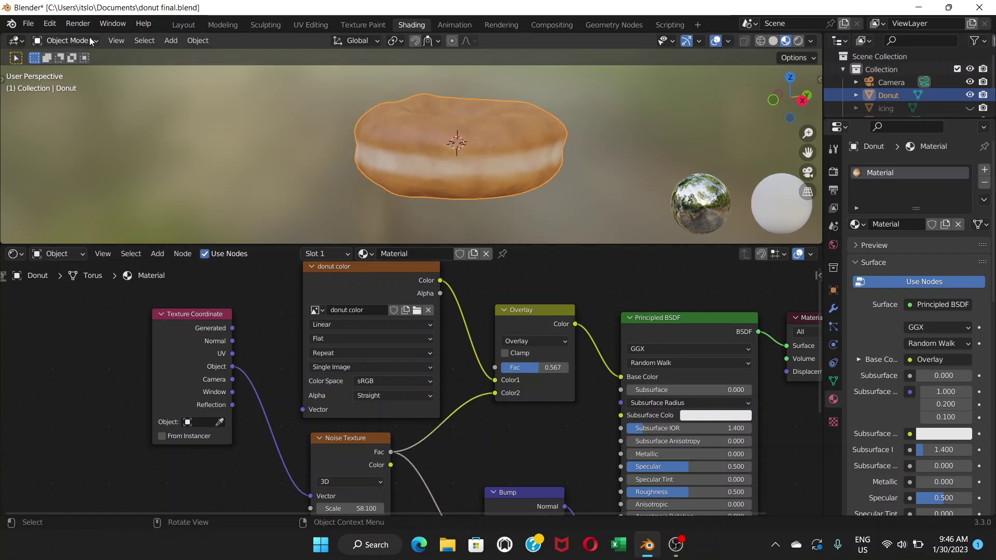
Step: Switch to the Layout workspace and examine the donut's noise-varied color from above and from the side
left_click(179, 24)
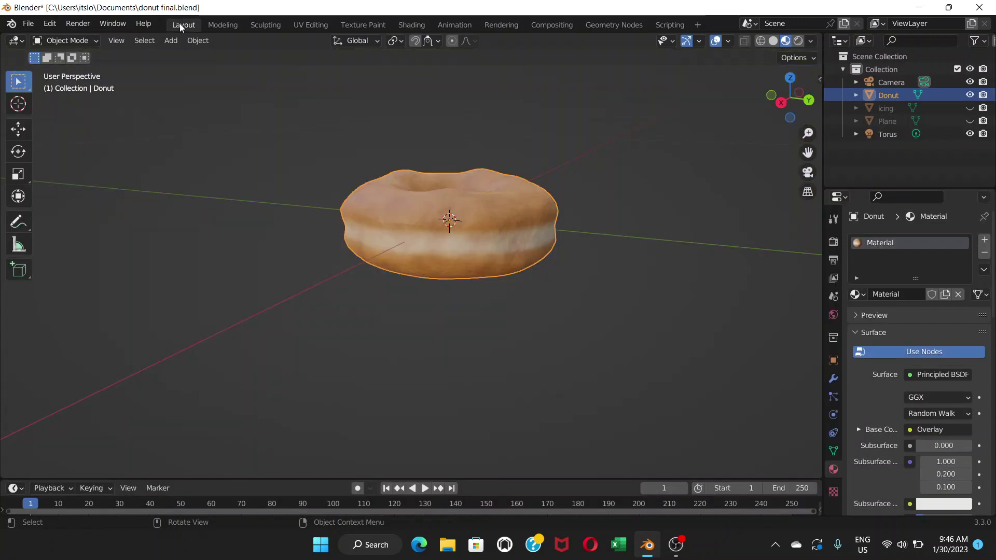
middle_click_drag(552, 269, 533, 229)
scroll(369, 244, "up", 3)
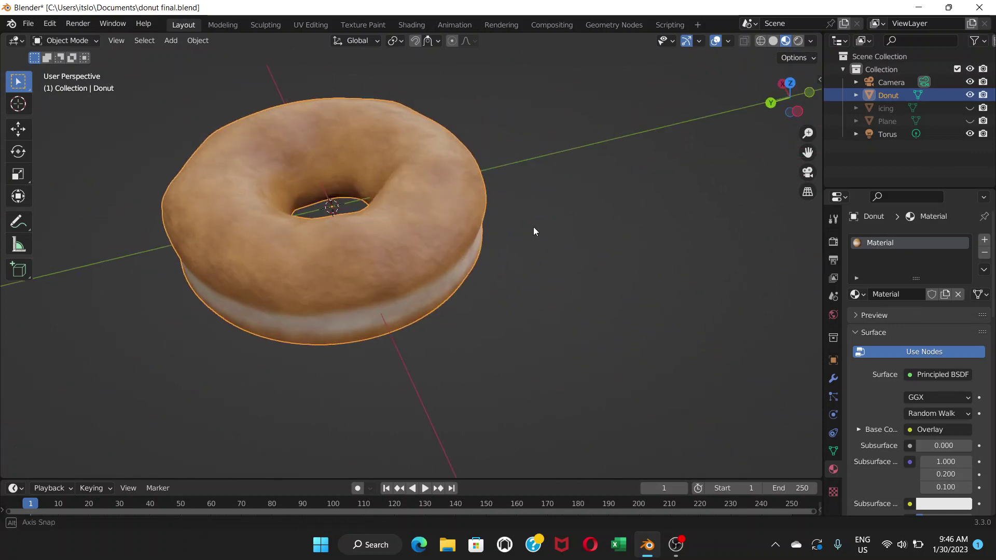
middle_click_drag(364, 231, 414, 193)
scroll(329, 220, "down", 5)
middle_click_drag(329, 219, 437, 226)
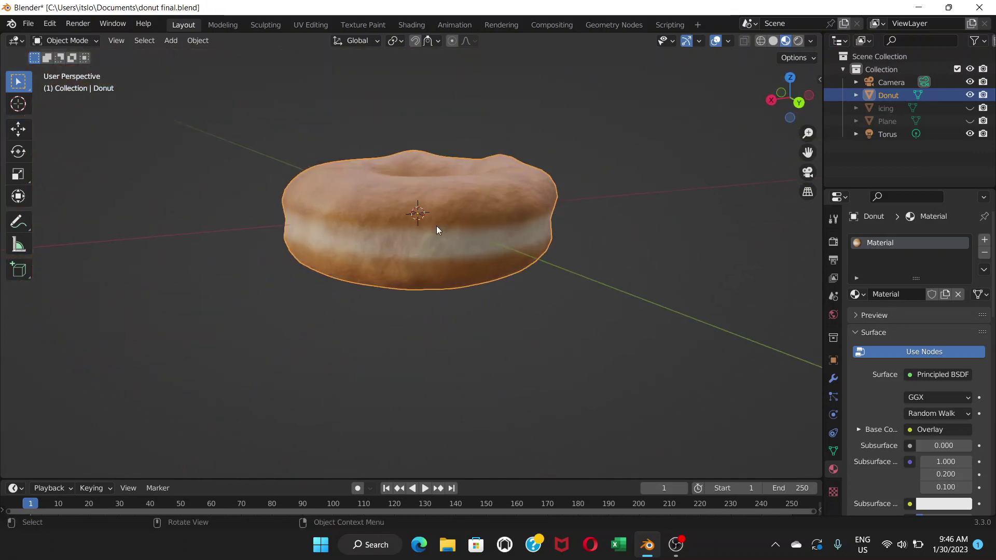
scroll(437, 226, "down", 2)
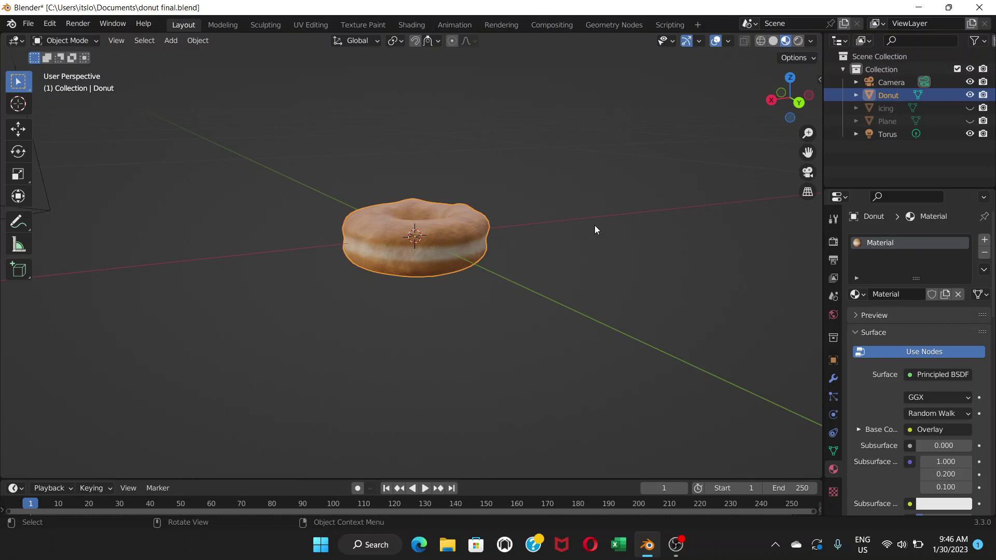
Step: Unhide the icing and plane without leaving them selected, and set the viewport shading to Rendered
key("alt+h")
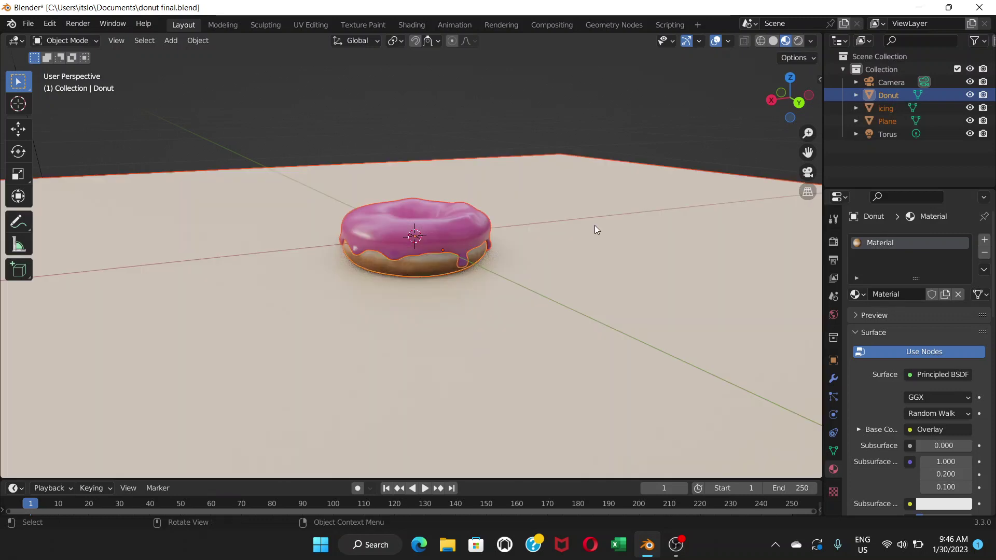
scroll(363, 235, "up", 2)
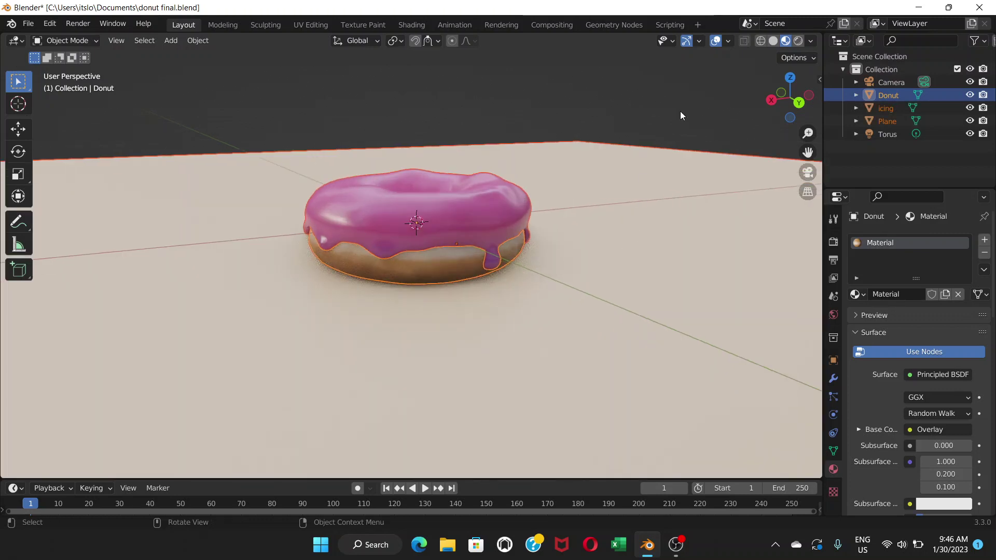
key("alt+a")
mouse_move(514, 259)
middle_mouse_down()
mouse_move(460, 280)
mouse_move(640, 278)
mouse_move(451, 251)
mouse_move(583, 271)
mouse_move(592, 287)
mouse_move(373, 272)
middle_mouse_up()
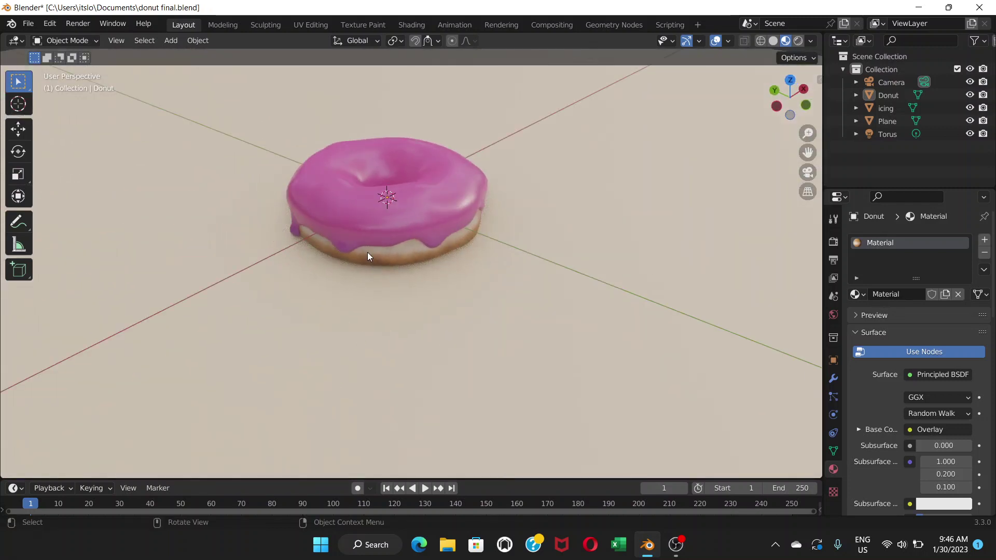
left_click(799, 44)
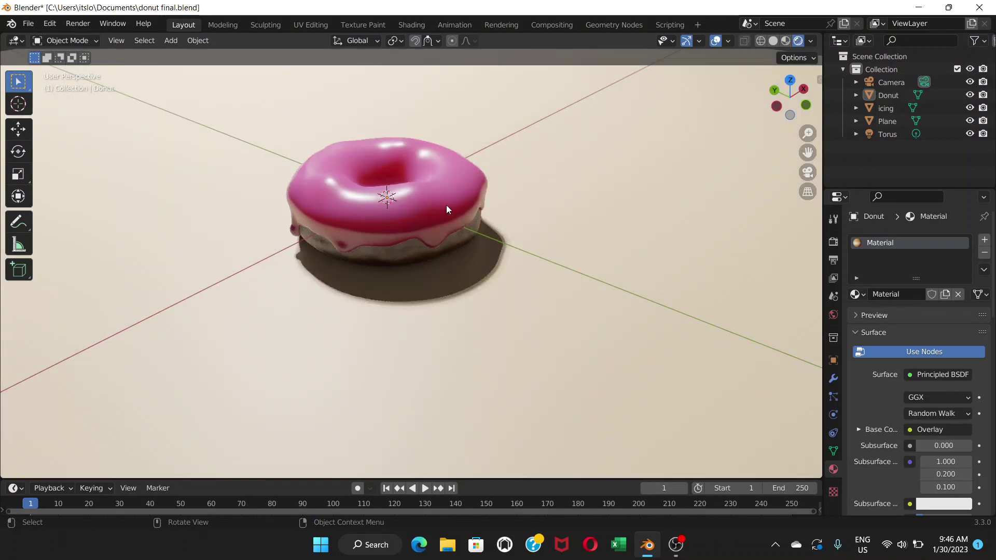
mouse_move(446, 205)
middle_mouse_down()
mouse_move(456, 176)
mouse_move(553, 182)
mouse_move(627, 205)
mouse_move(463, 224)
mouse_move(434, 265)
middle_mouse_up()
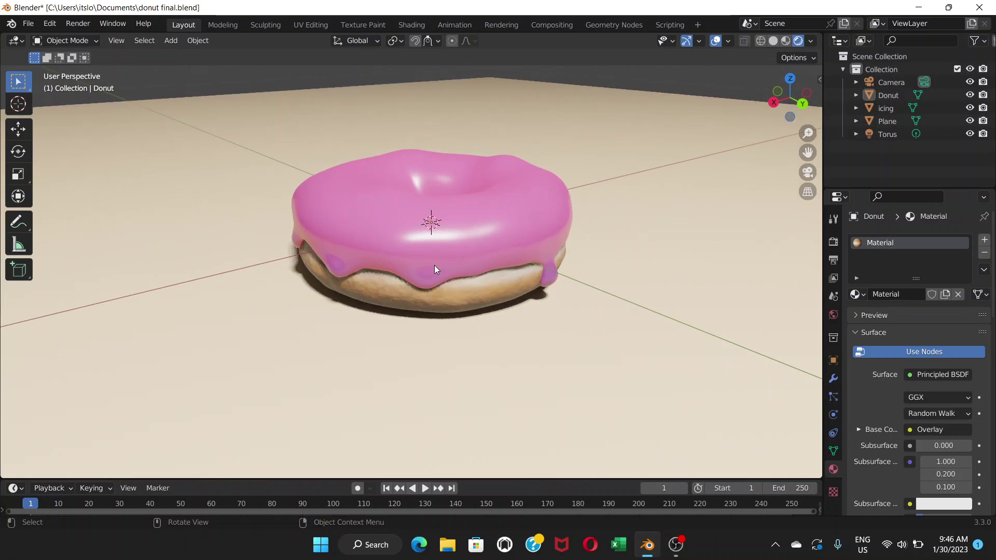
Step: Temporarily hide the icing to examine the bare donut's rendered color, and restore the icing with nothing selected
left_click(455, 239)
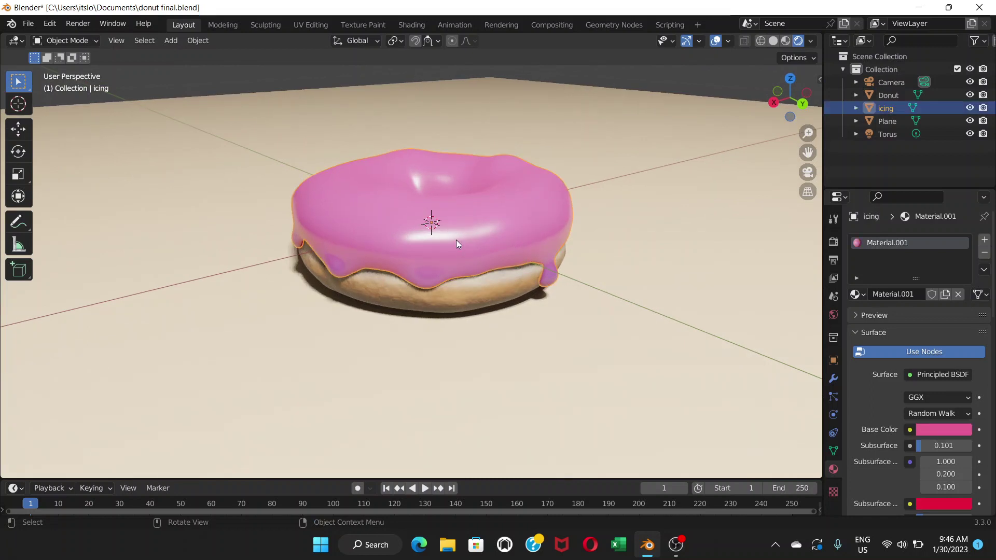
key("h")
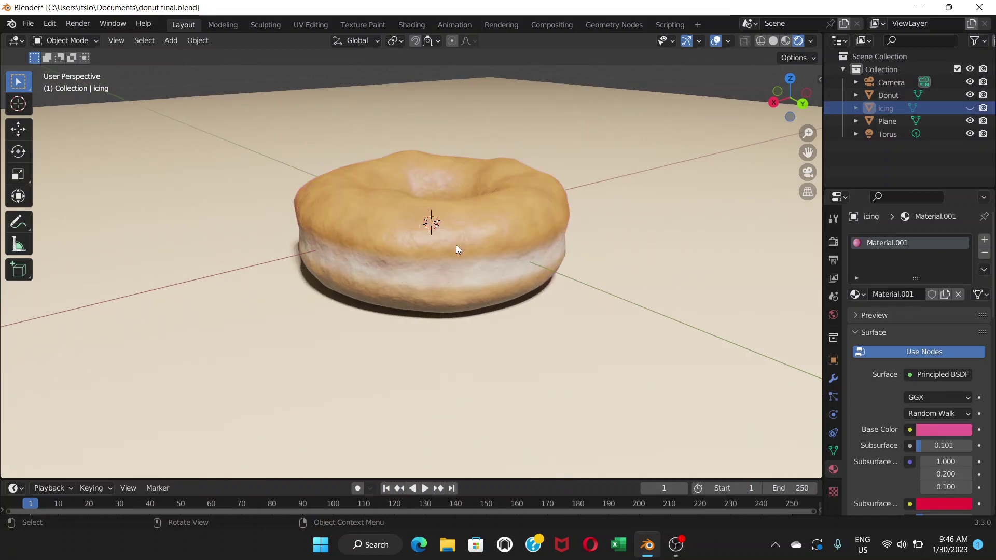
mouse_move(456, 245)
middle_mouse_down()
mouse_move(409, 282)
mouse_move(359, 262)
mouse_move(518, 242)
mouse_move(465, 256)
mouse_move(583, 263)
mouse_move(290, 233)
mouse_move(446, 255)
mouse_move(454, 246)
middle_mouse_up()
scroll(452, 242, "down", 4)
scroll(446, 255, "up", 2)
scroll(462, 245, "up", 2)
key("alt+h")
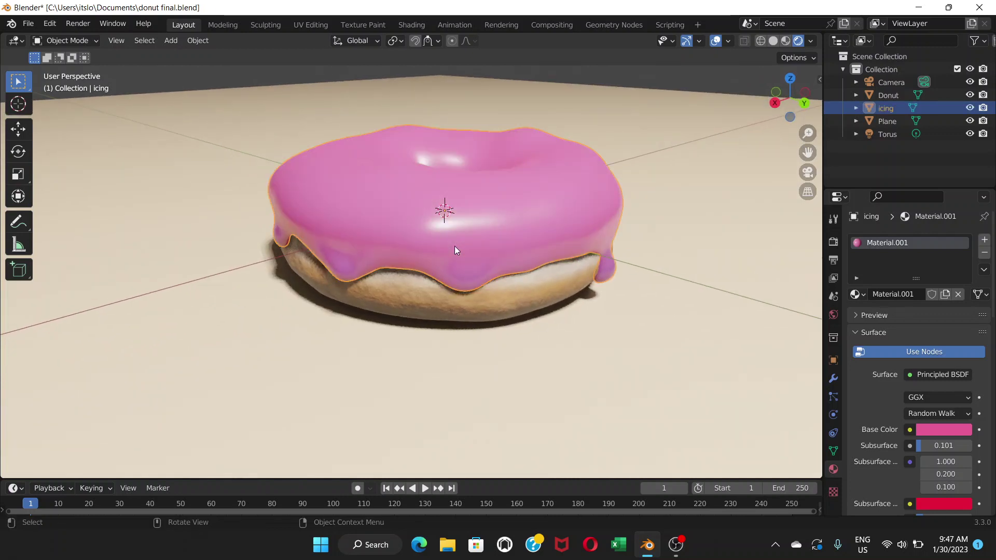
left_click(705, 78)
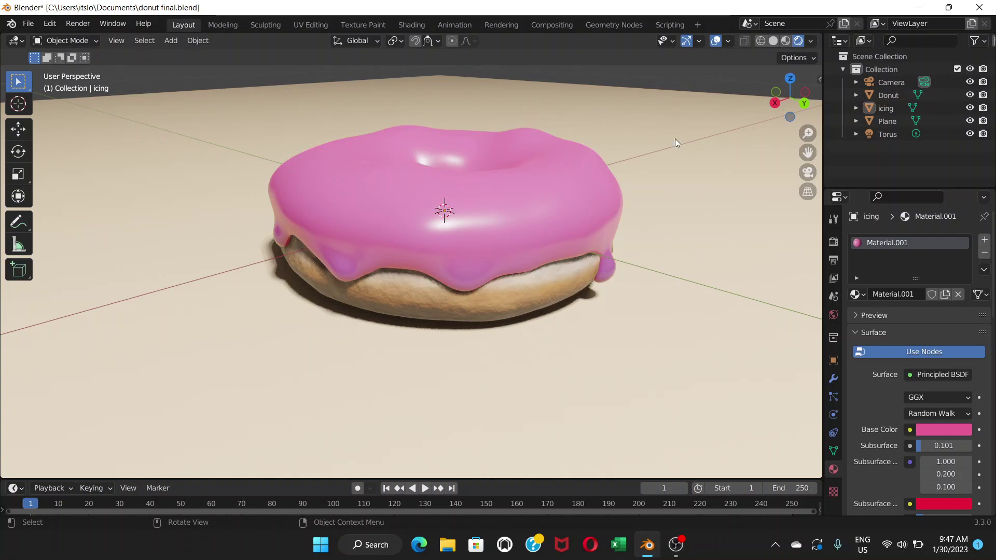